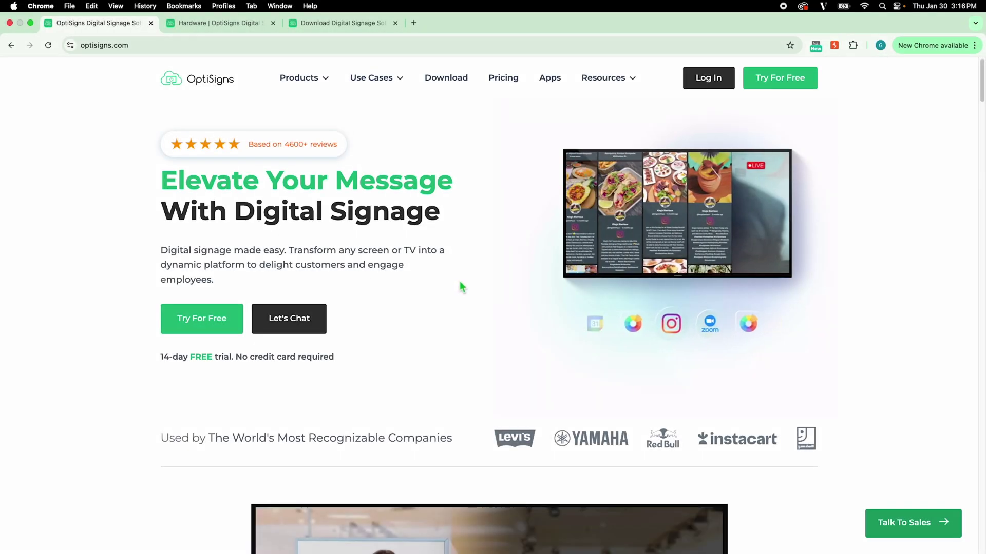
Browse the Hardware players page and the Downloads page's supported platforms, then return home.
click(250, 24)
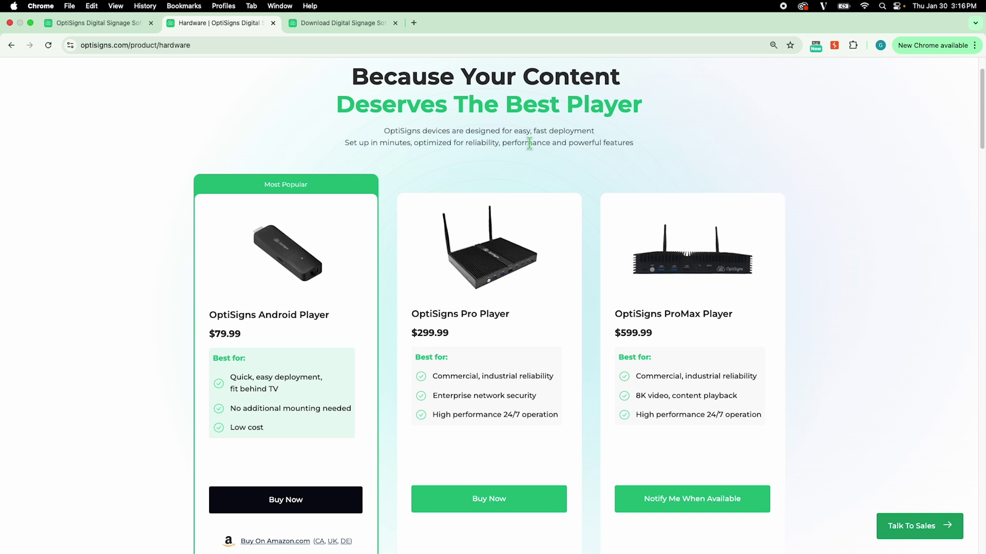
click(386, 32)
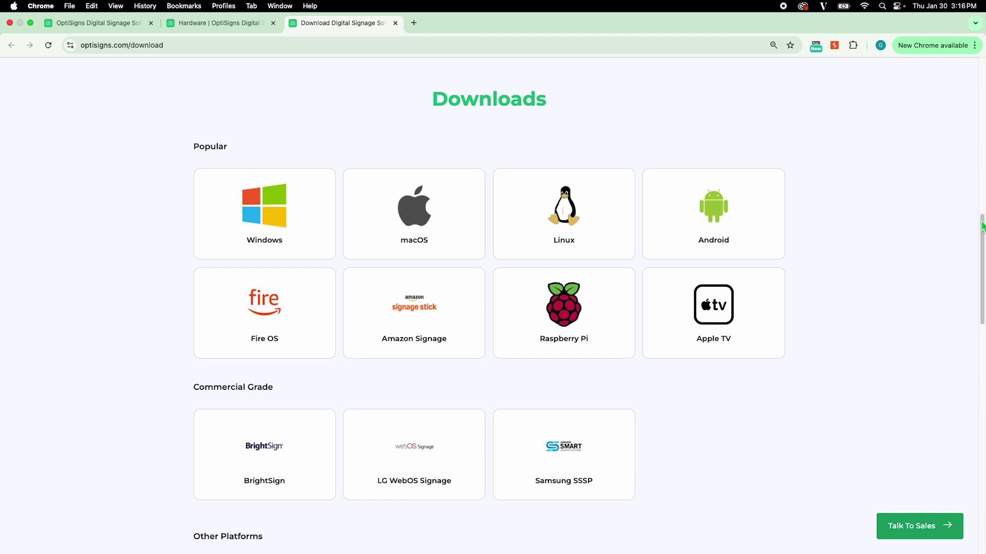
drag(982, 226, 982, 278)
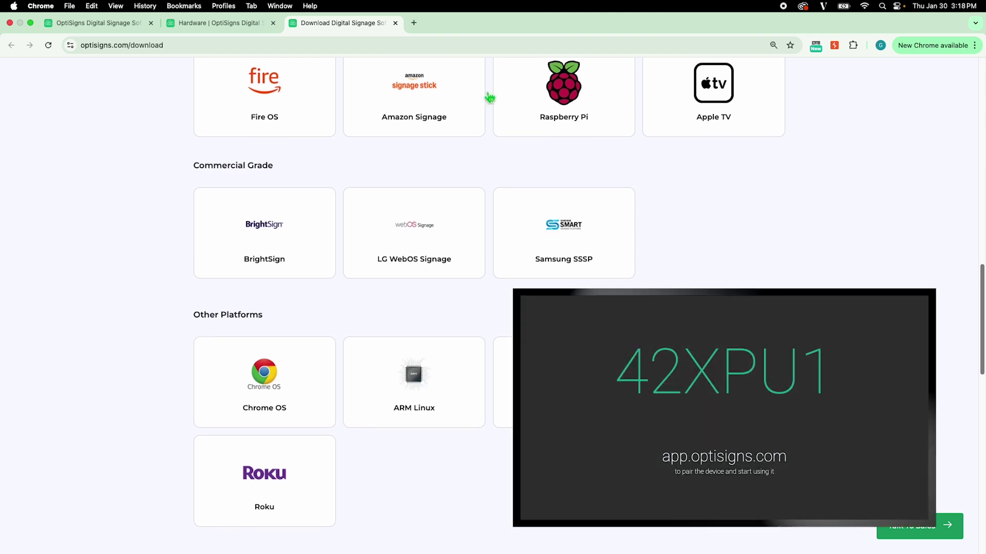
click(104, 30)
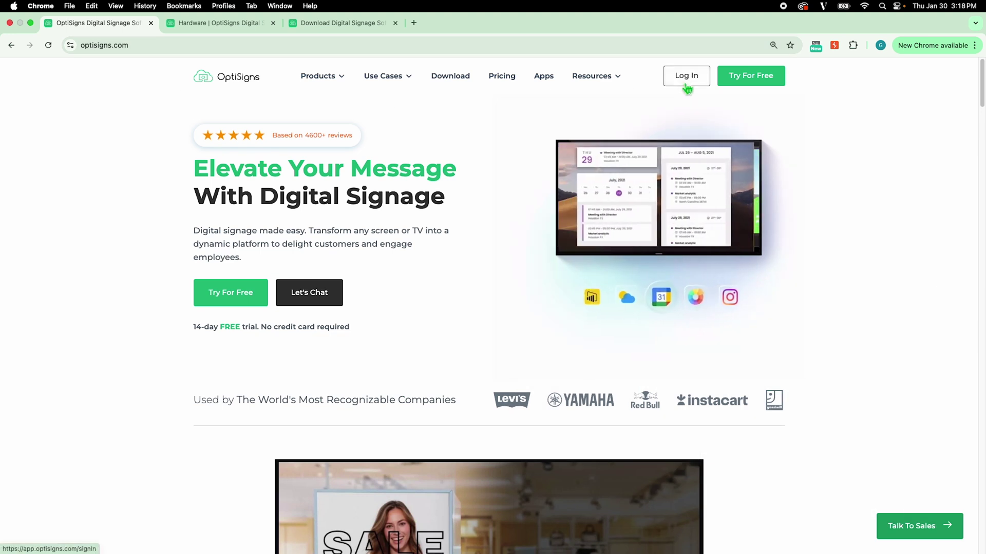
Log in to the OptiSigns account by pasting the account e-mail and password.
click(686, 87)
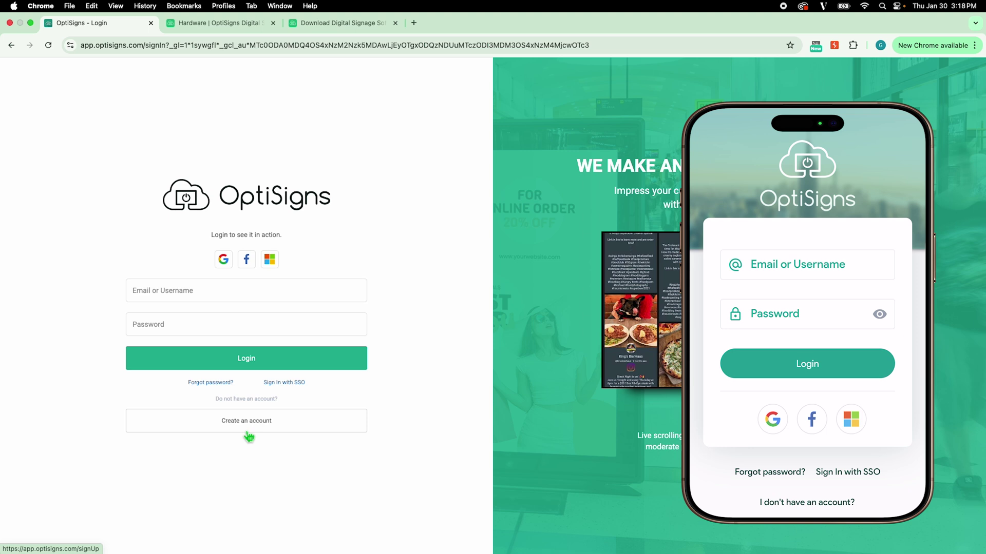
click(188, 291)
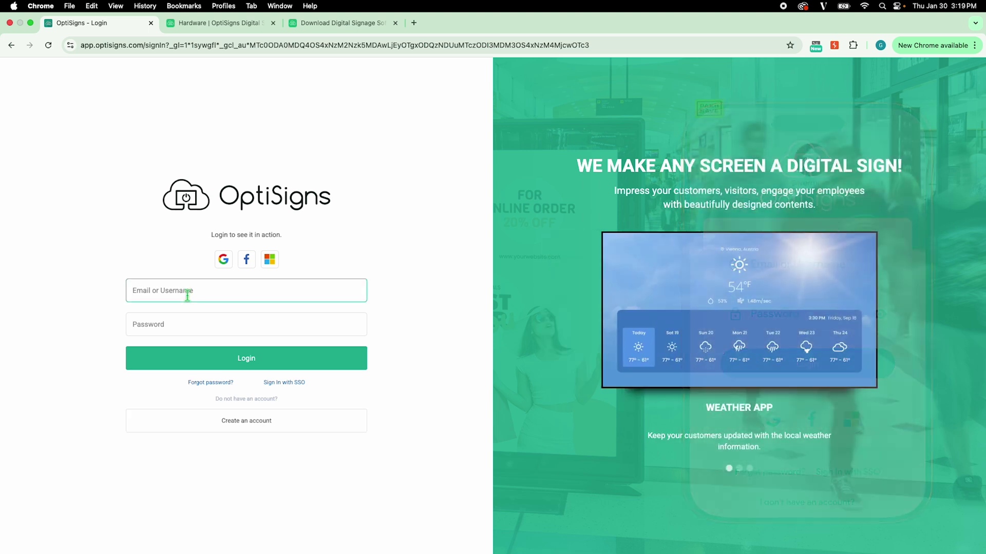
key(super+v)
key(Tab)
key(super+v)
key(Return)
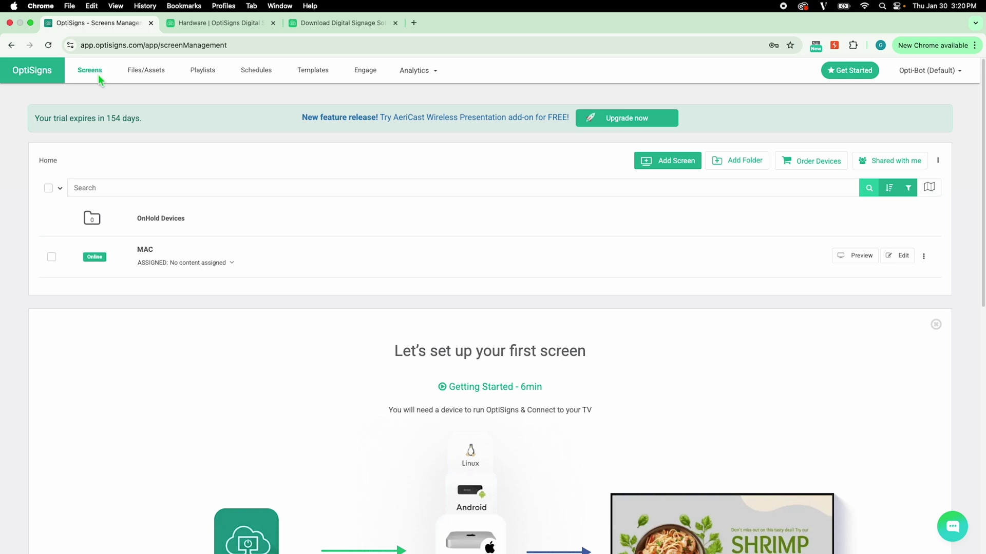
click(667, 165)
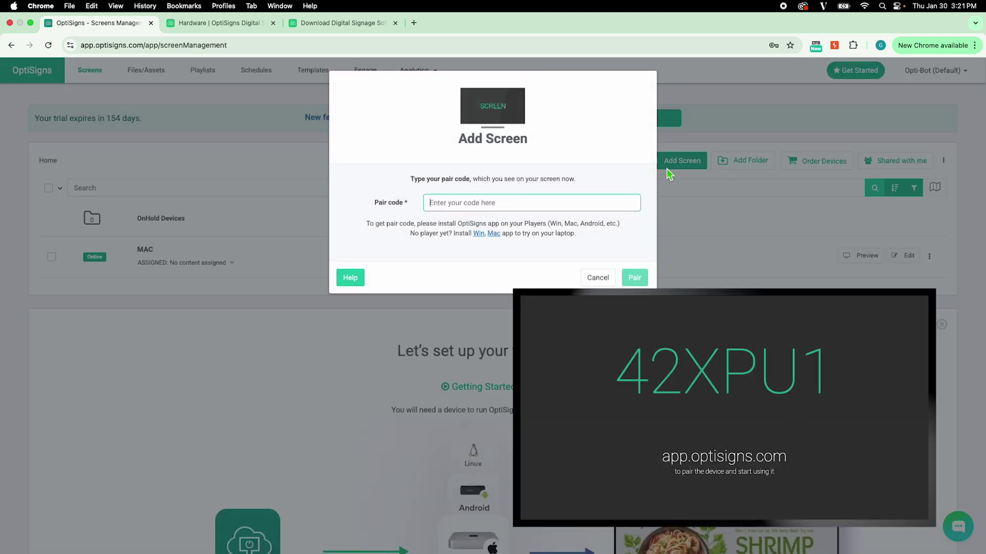
text(42XPU1)
click(634, 277)
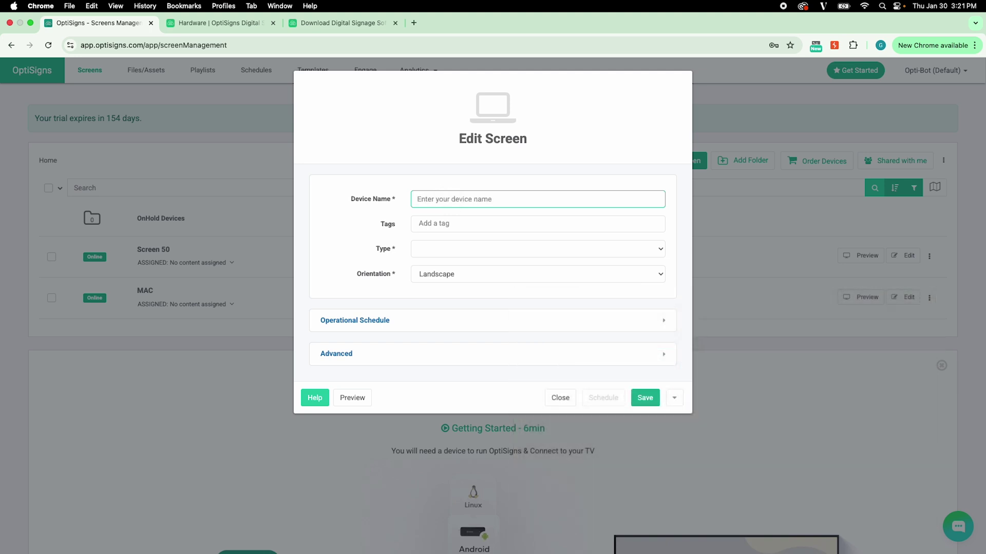
Tag the screen PRO-PLAYER-DEVICE, leave content type unset, review schedule and advanced settings, and save.
click(419, 224)
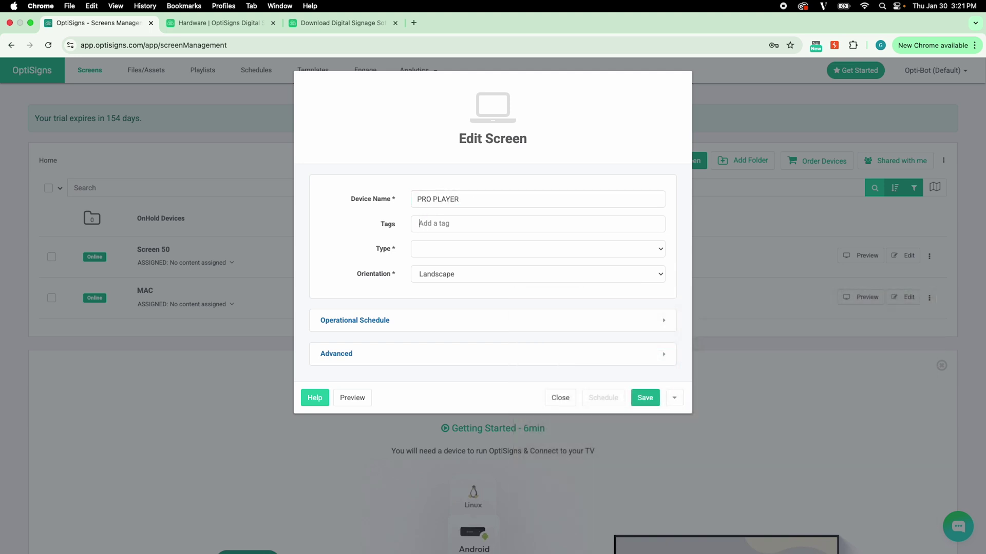
text(PR)
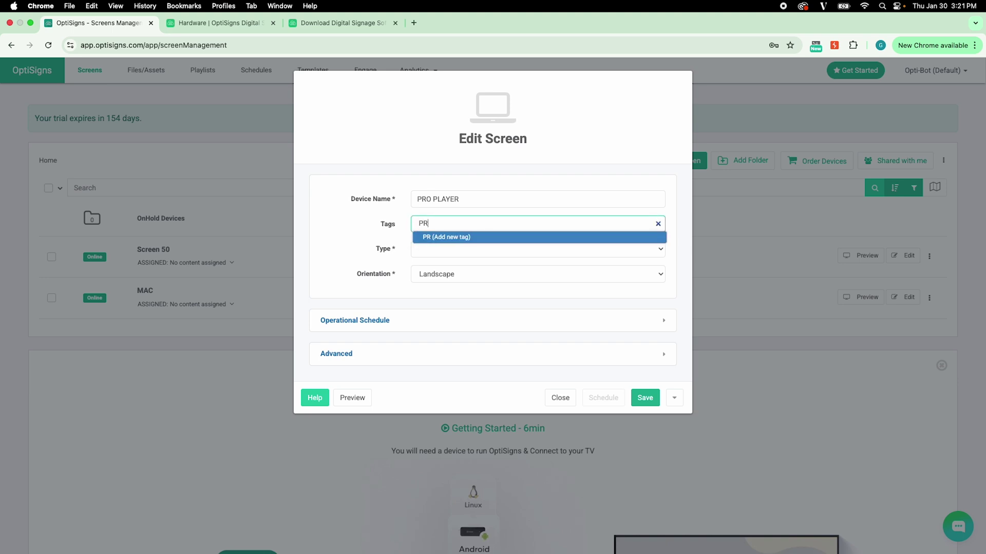
text(O PLAYER DE)
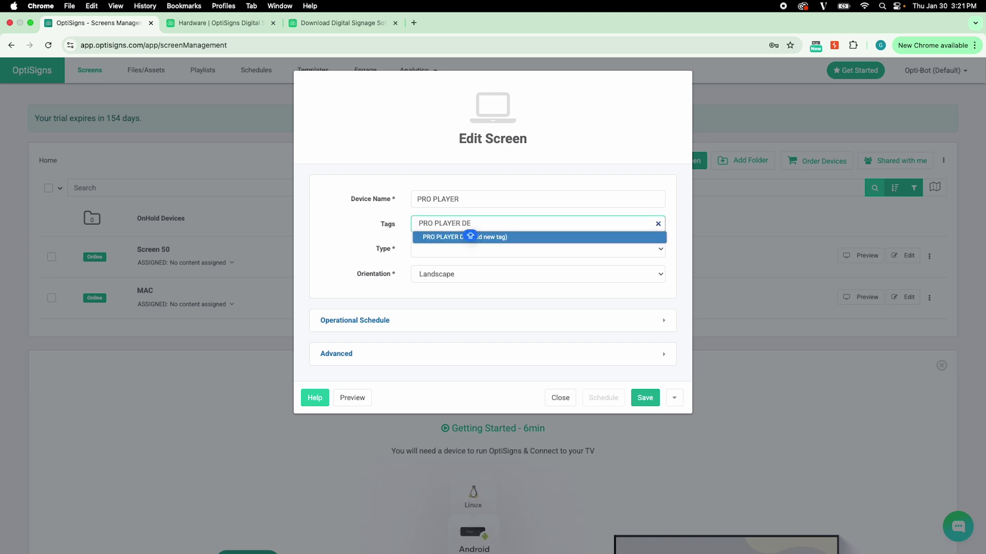
text(VICE)
click(608, 240)
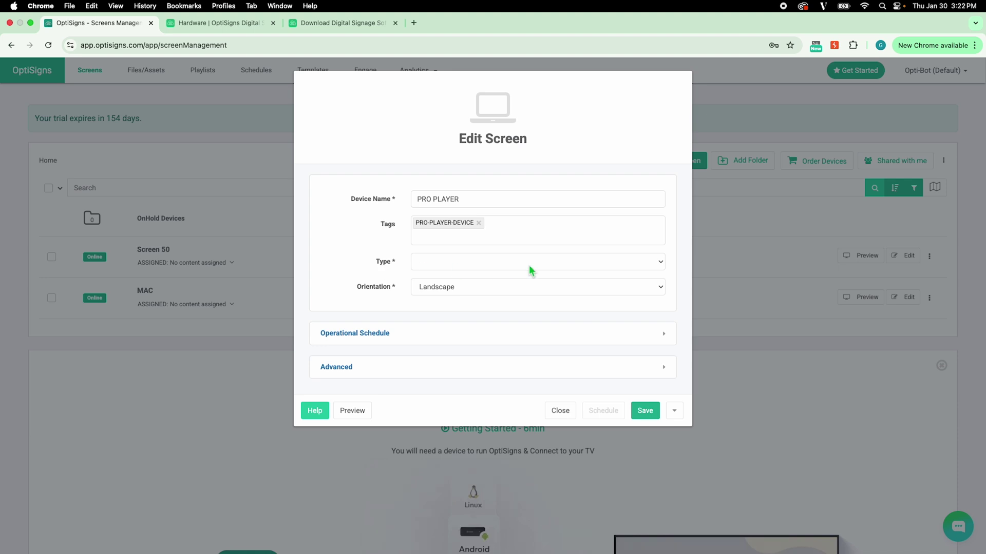
click(659, 268)
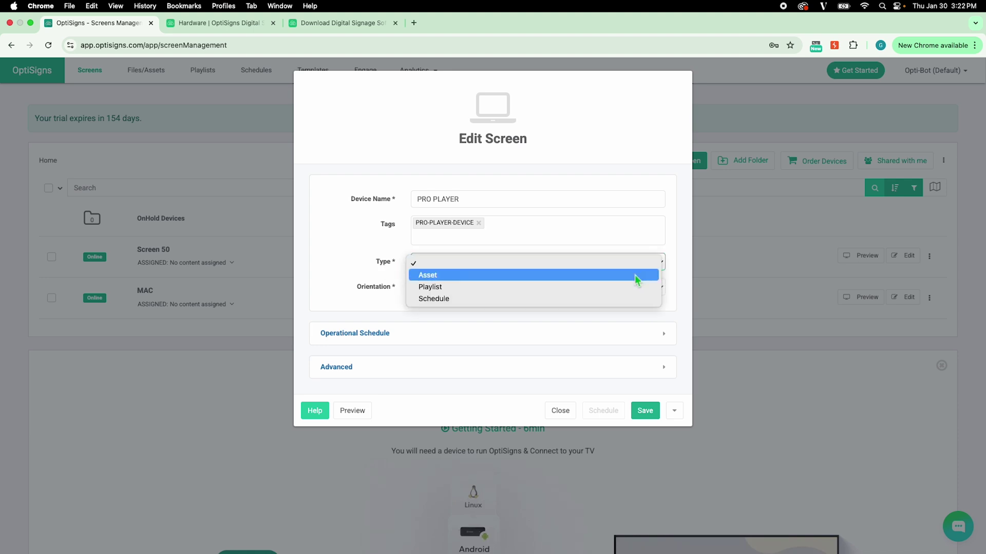
click(634, 262)
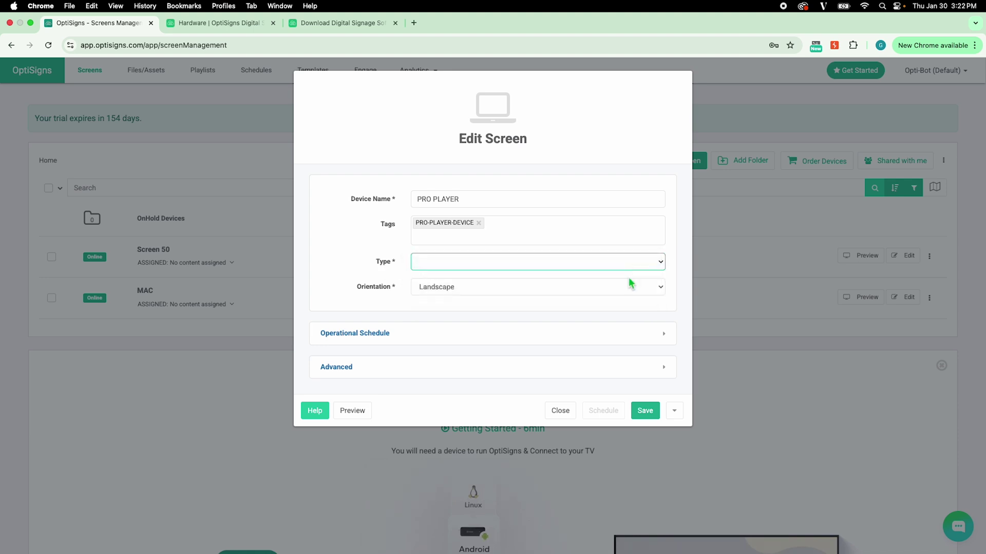
click(666, 338)
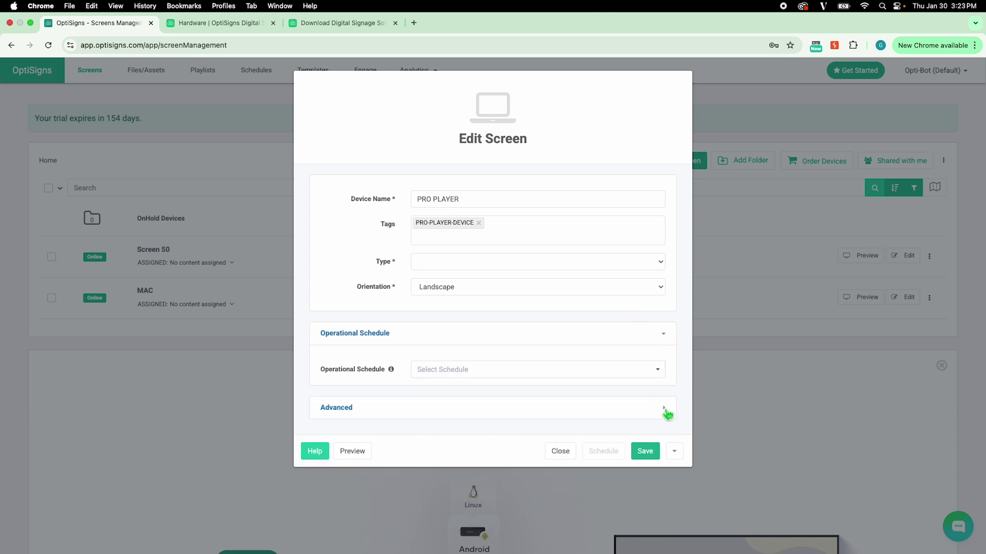
click(666, 411)
scroll(667, 414, down, 5)
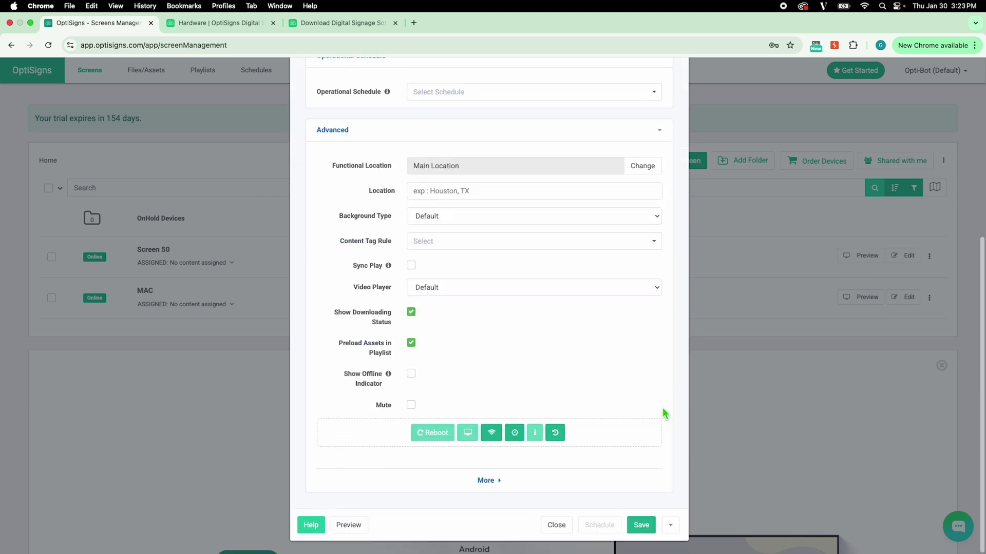
click(641, 525)
Select the PRO PLAYER screen, cancel its deletion, and go to Files/Assets.
click(52, 257)
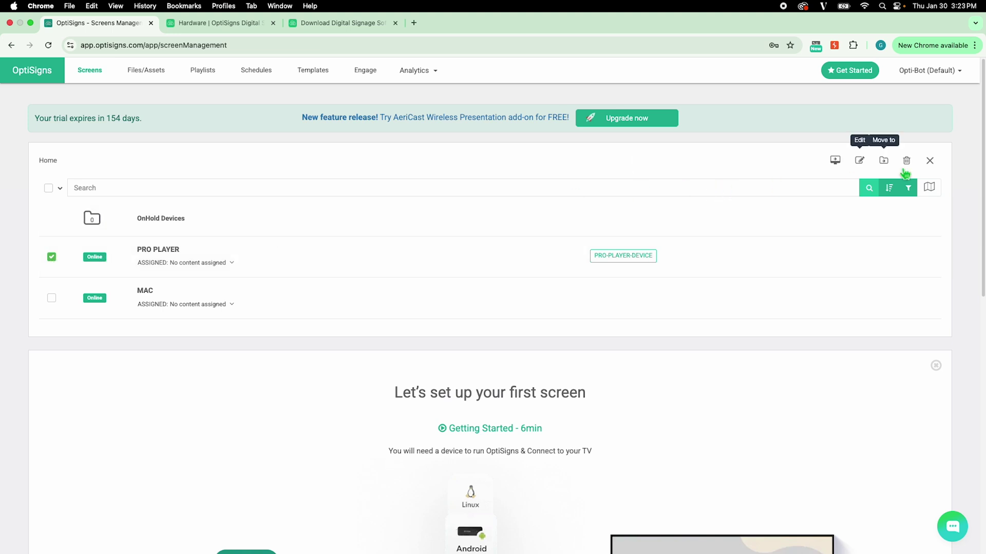
click(907, 165)
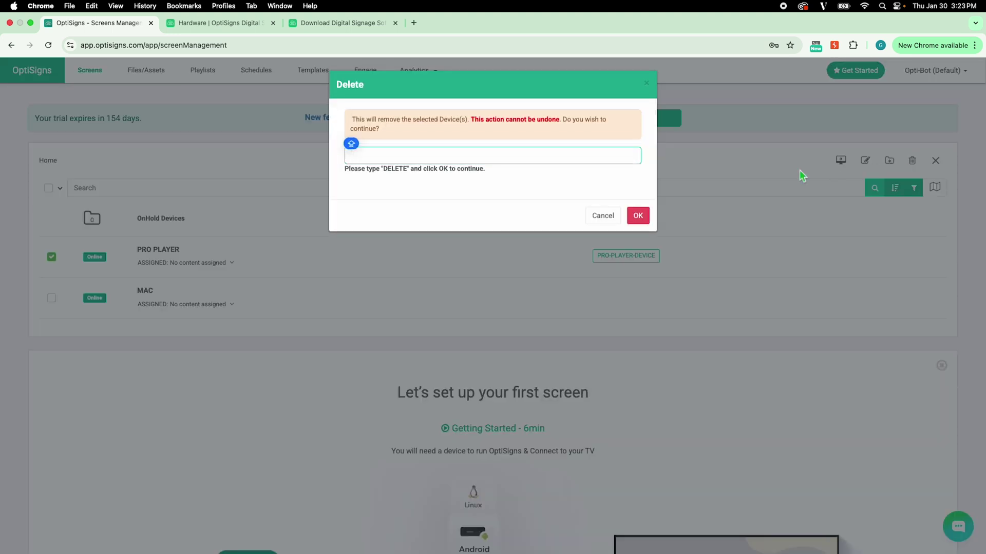
click(613, 218)
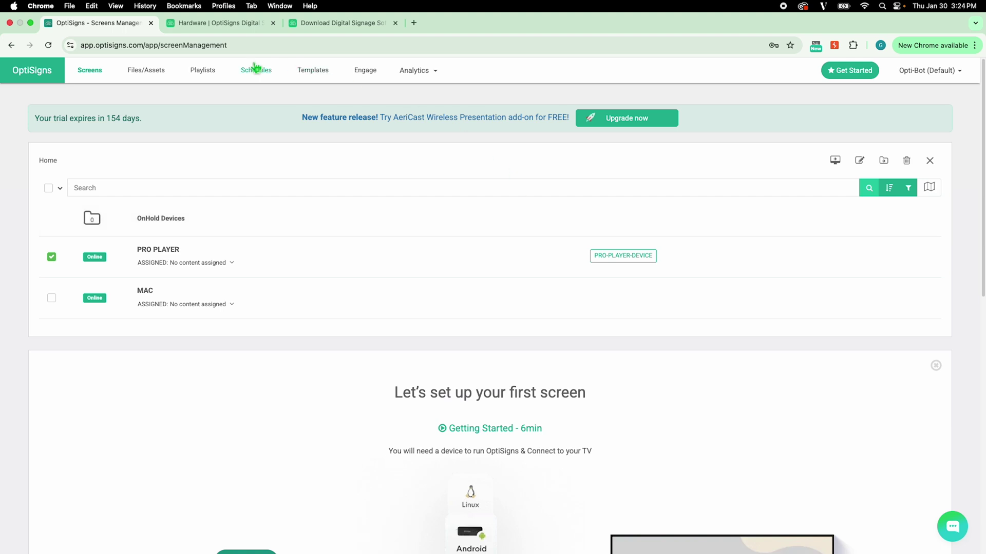
click(168, 78)
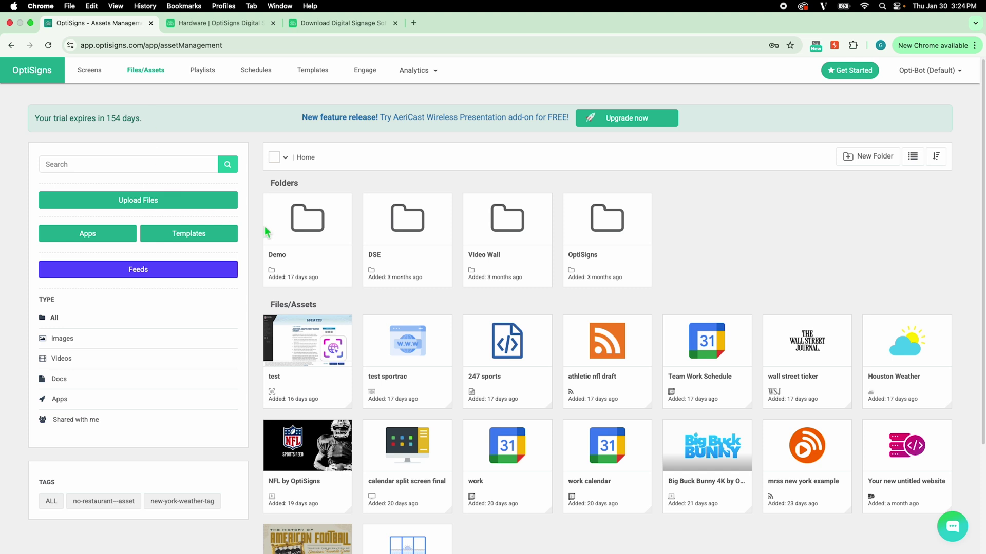
Open the Demo folder and look at the file upload options without uploading.
mouse_move(982, 250)
mouse_down()
mouse_move(982, 308)
mouse_move(979, 240)
mouse_up()
click(334, 228)
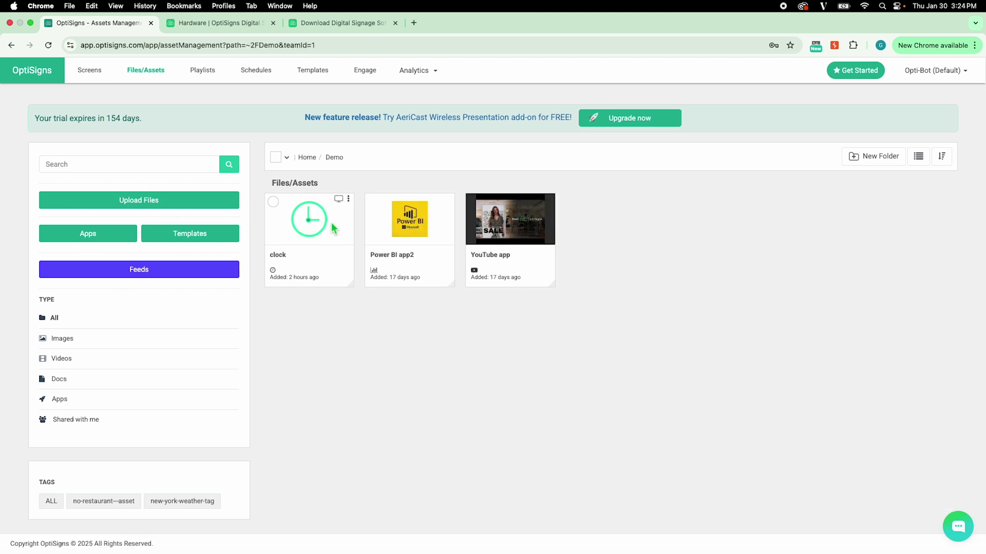
click(119, 214)
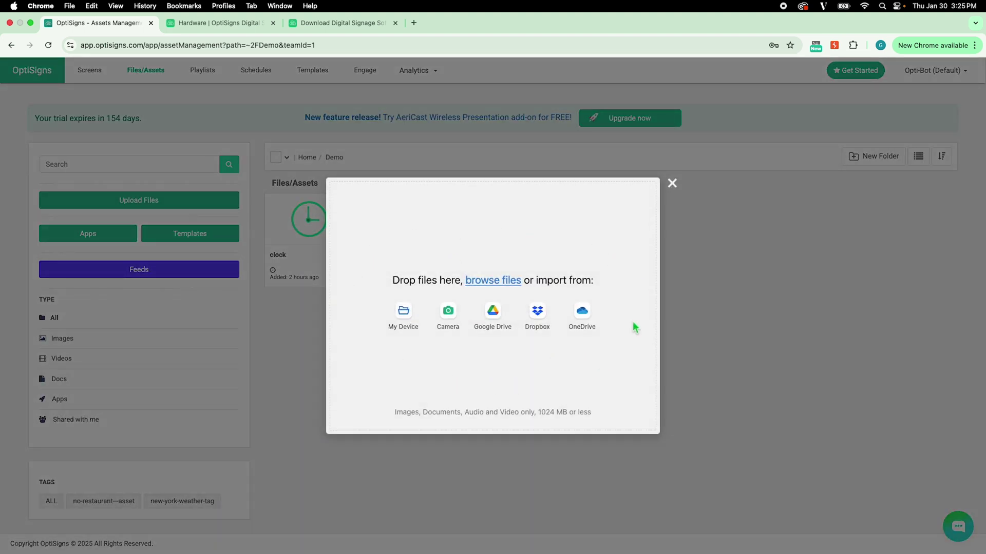
click(672, 185)
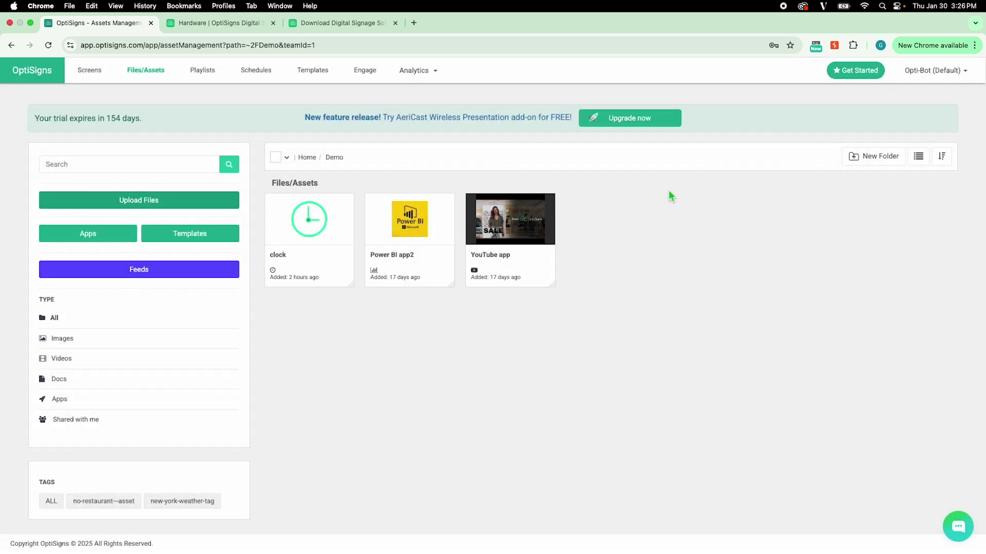
Browse the template library and start a template search.
click(189, 241)
drag(976, 172, 978, 125)
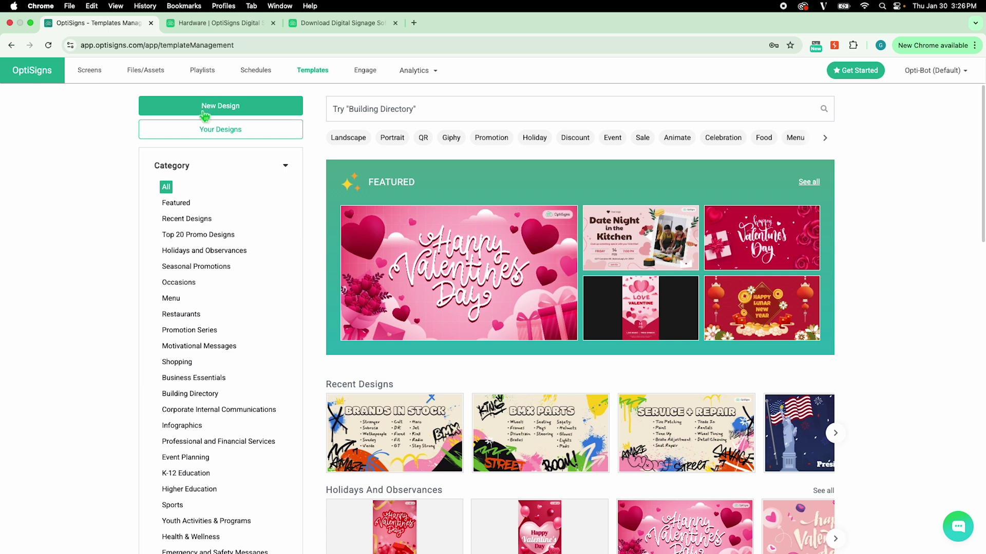
click(347, 114)
Open a 'business hours' template and set the effective-date banner text to day 9, 2025.
text(business hours)
key(Return)
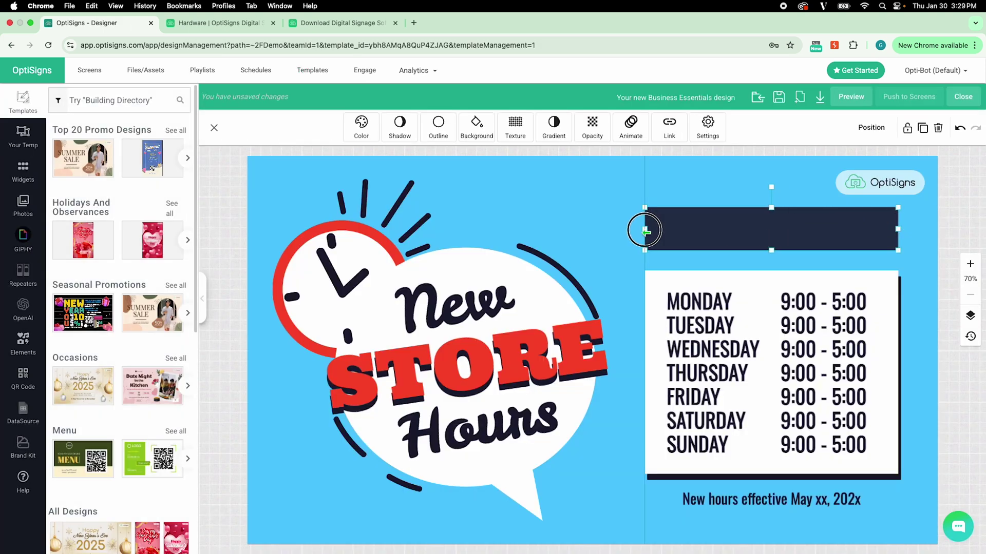
drag(772, 499, 773, 247)
click(871, 128)
drag(628, 238, 634, 239)
drag(814, 237, 892, 227)
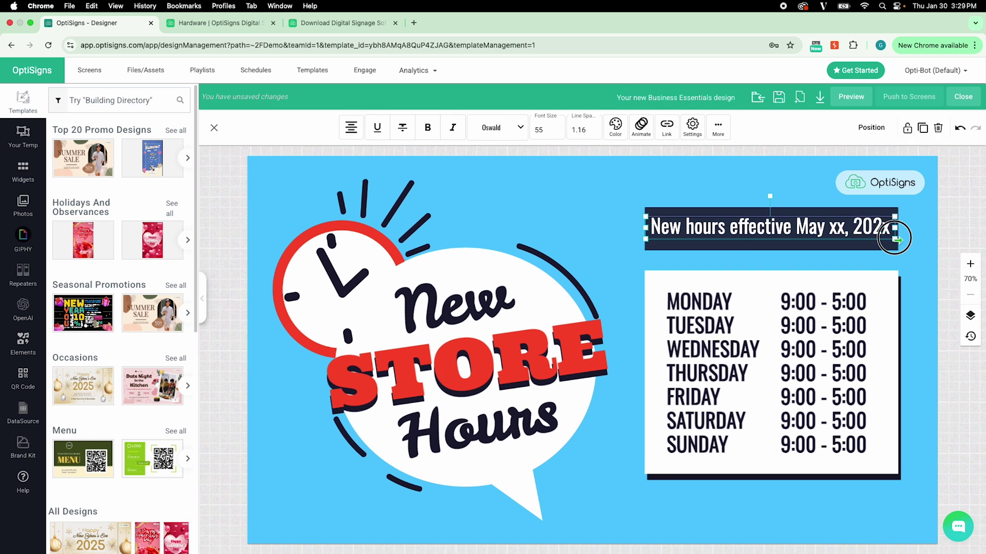
double_click(842, 227)
key(BackSpace)
text(9)
double_click(872, 228)
text(2025)
click(816, 267)
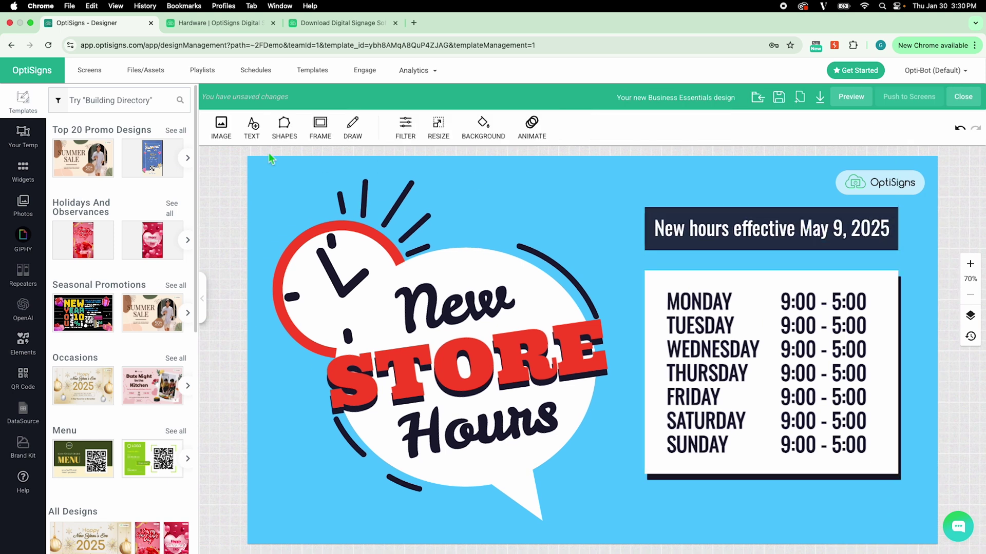
Browse widgets and stock photos, then add a date widget at the design's bottom right.
click(23, 171)
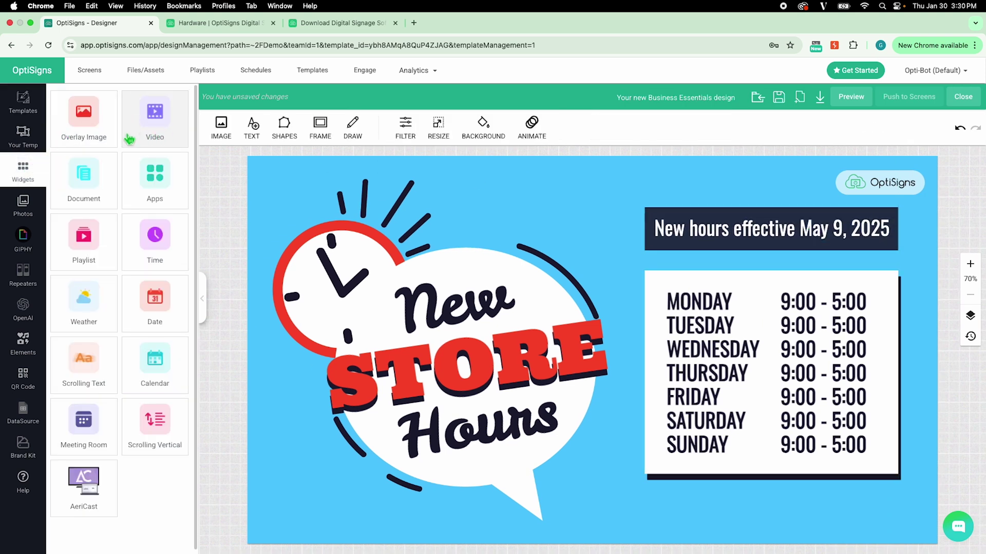
click(26, 203)
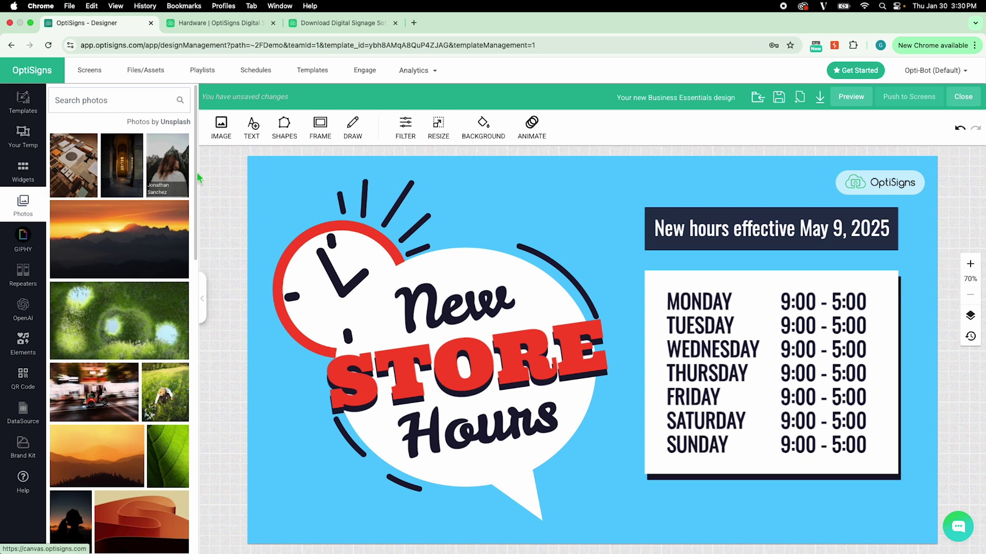
scroll(197, 185, down, 3)
click(23, 171)
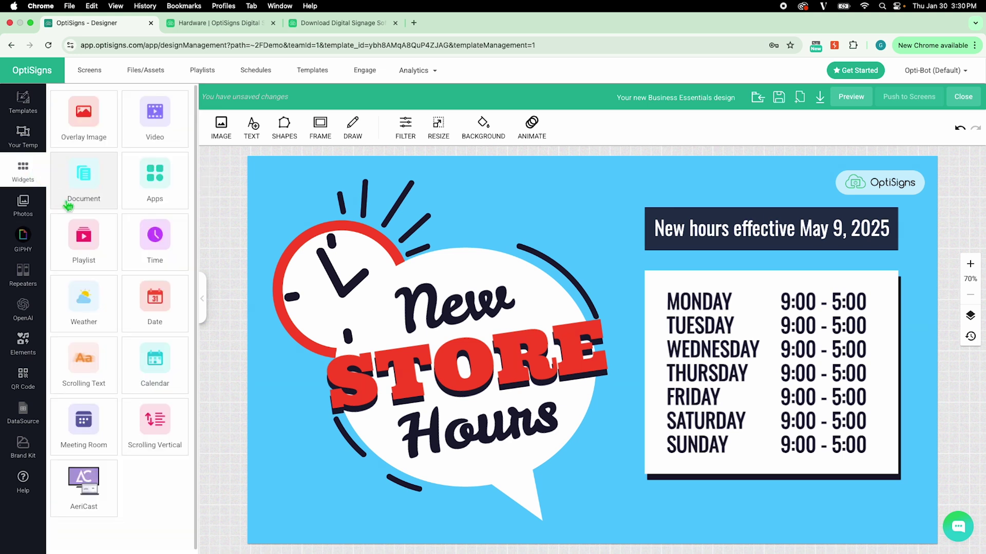
drag(169, 305, 777, 527)
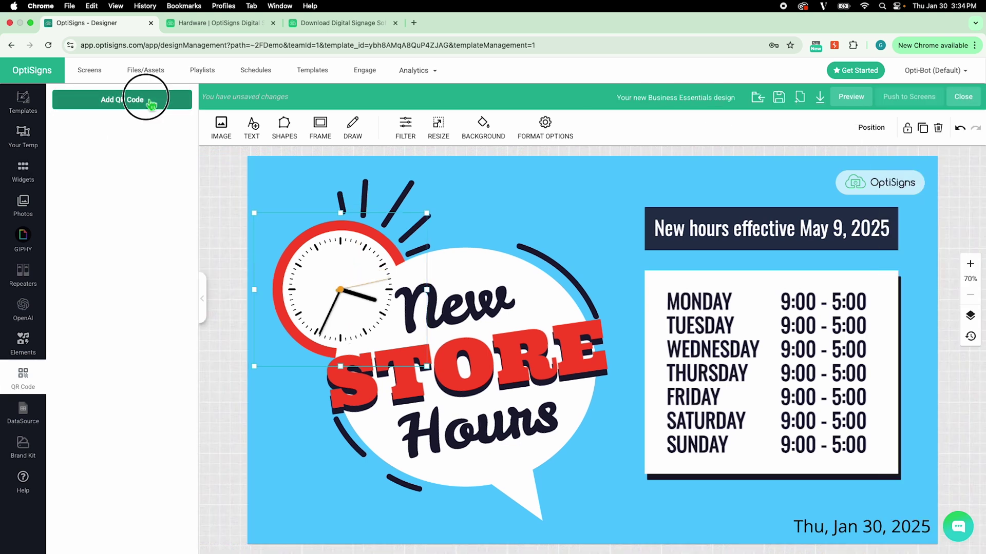
Add a QR code, moved to the bottom-left corner and shrunk.
click(152, 105)
drag(590, 341, 331, 475)
drag(408, 395, 330, 461)
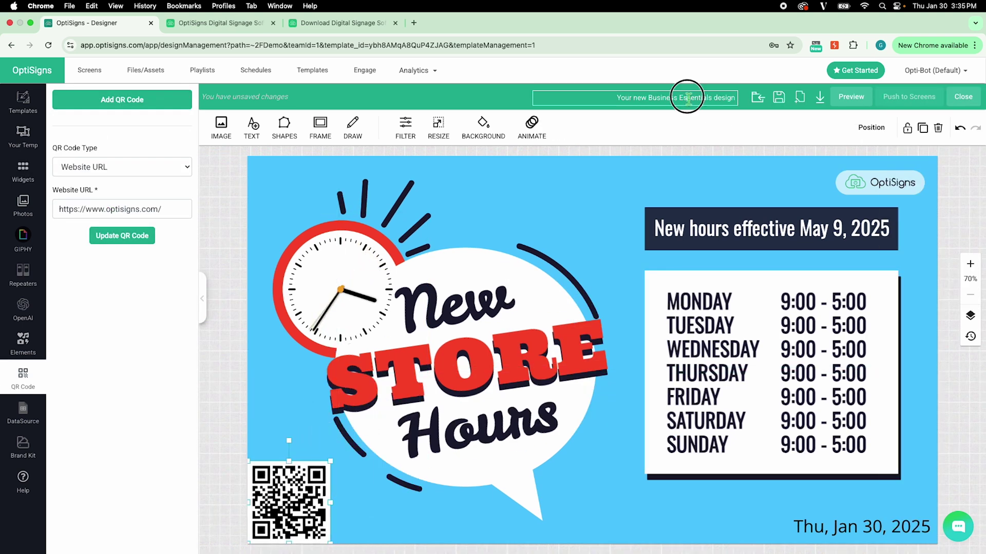
Rename the design 'new business hours' and save it.
triple_click(688, 97)
text(new business hours)
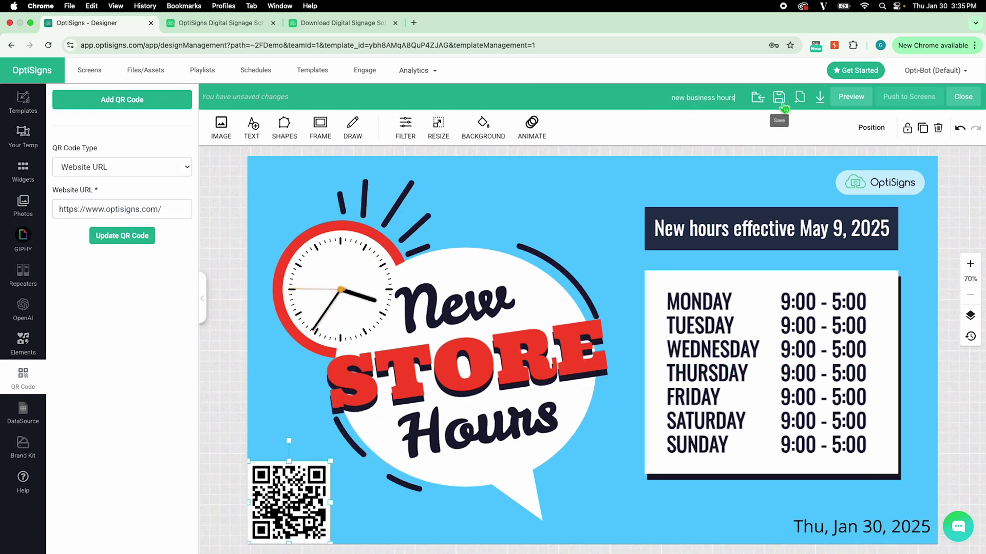
click(781, 104)
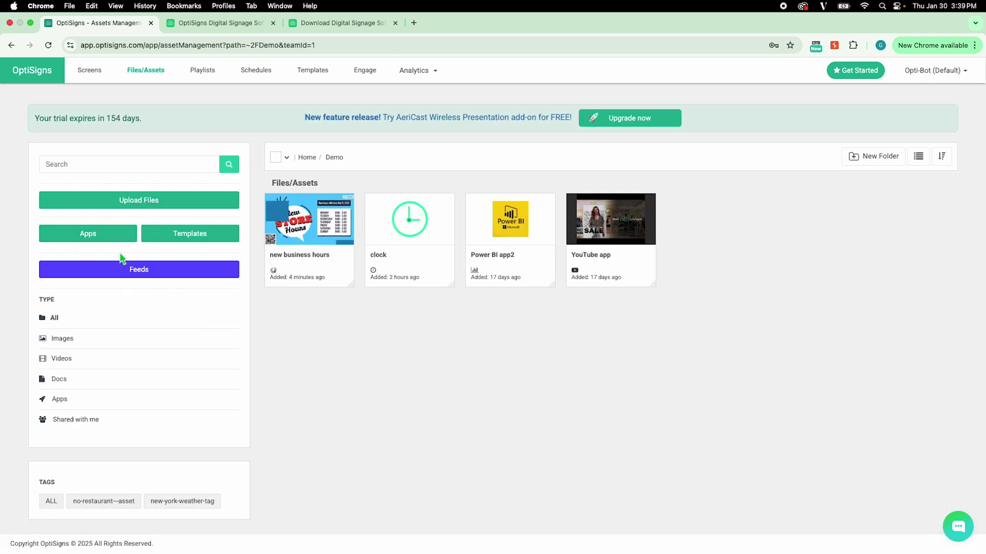
Start an RSS feed wall, read its help article, then cancel the form.
click(99, 245)
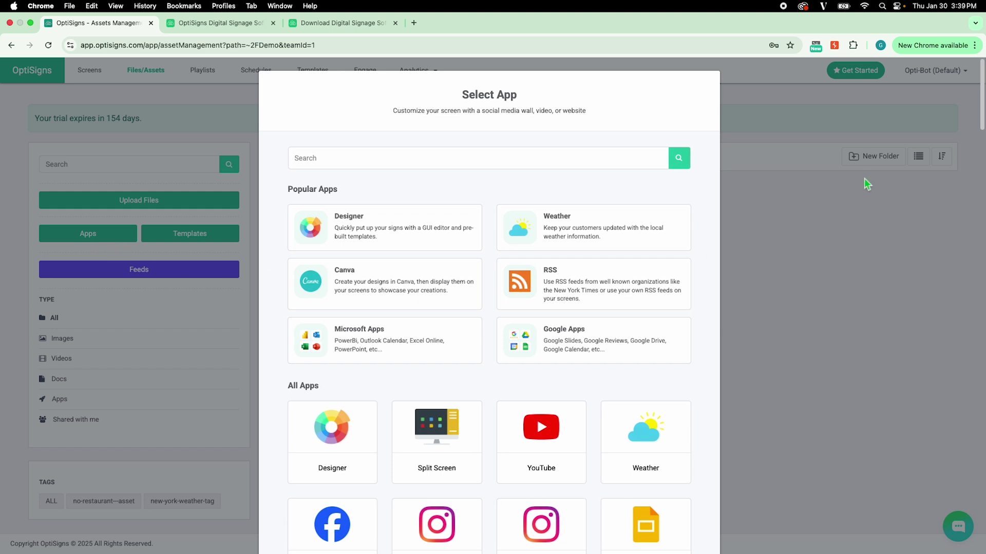
drag(981, 111, 915, 241)
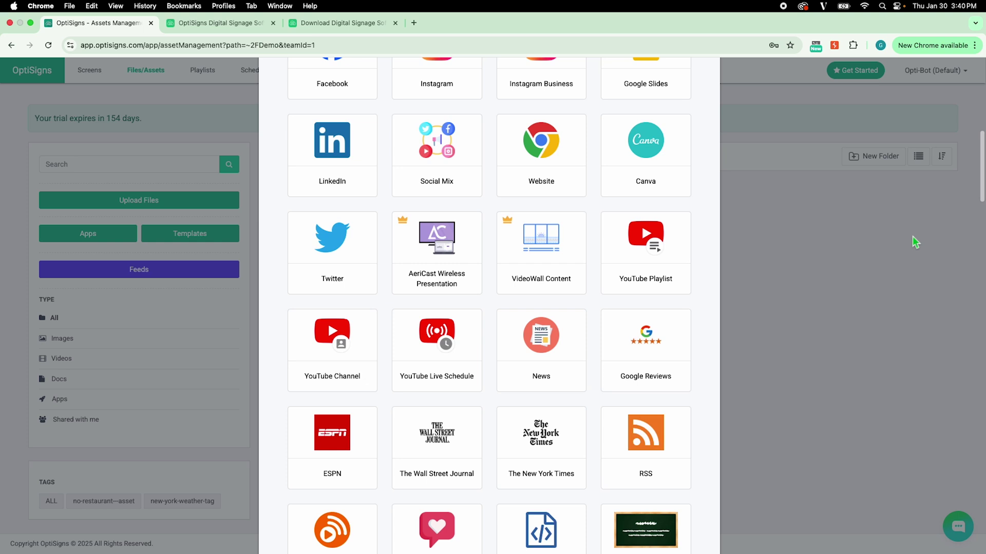
click(617, 417)
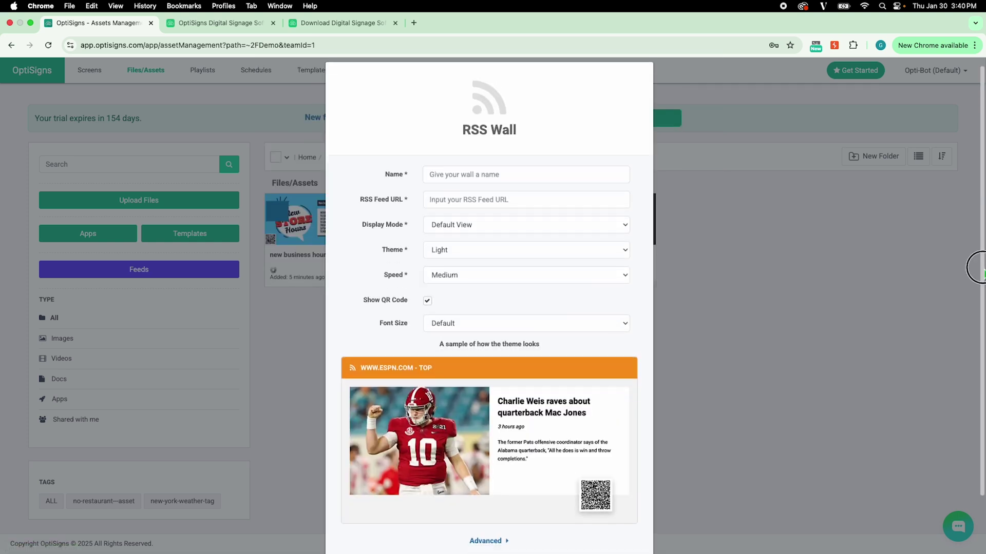
click(346, 526)
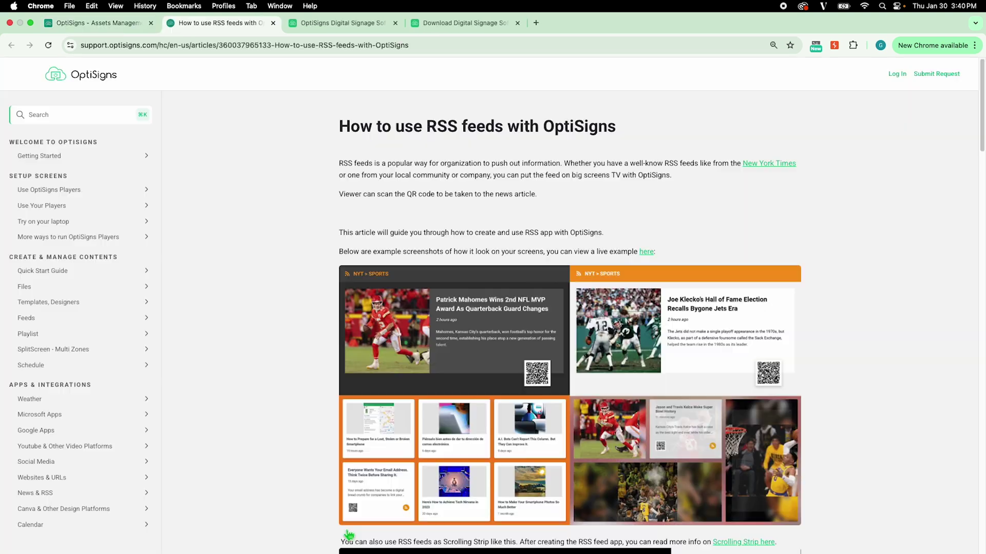
drag(334, 139, 275, 95)
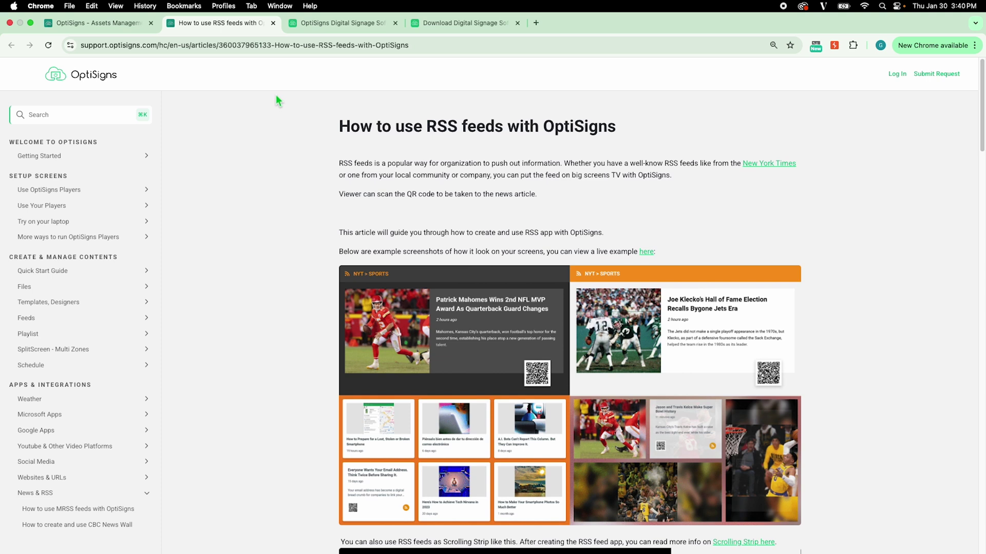
key(super+1)
click(590, 526)
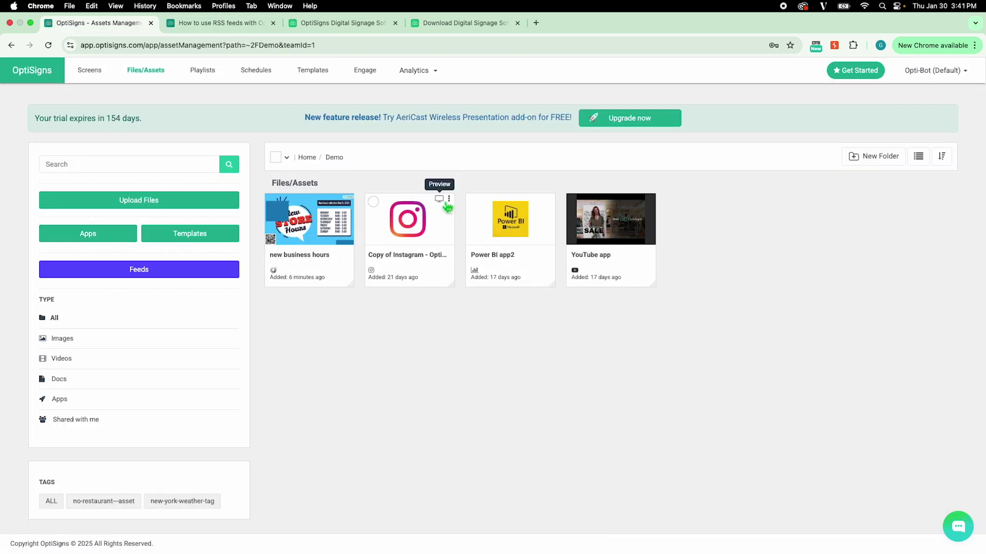
Preview the Instagram, YouTube and Power BI assets in the Demo folder.
click(440, 200)
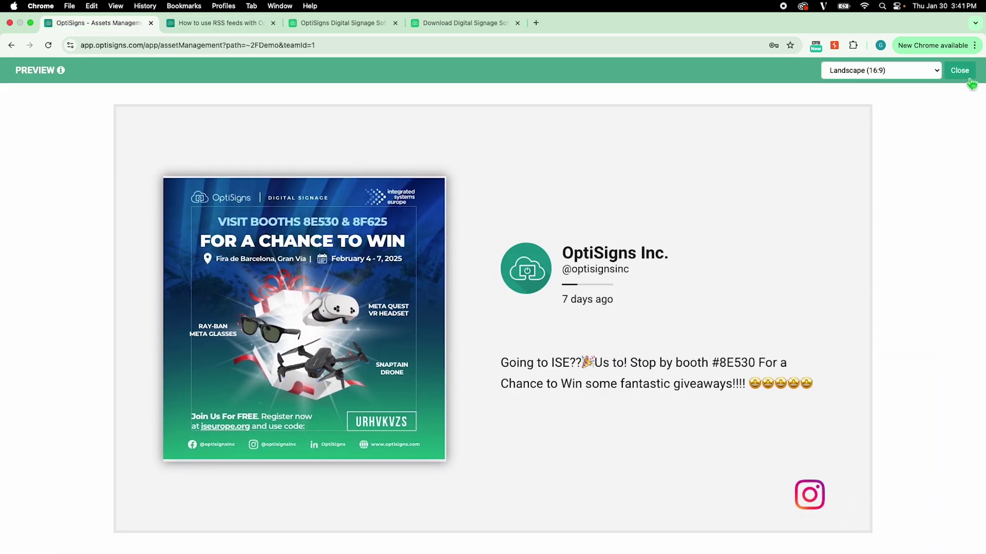
click(969, 77)
click(641, 203)
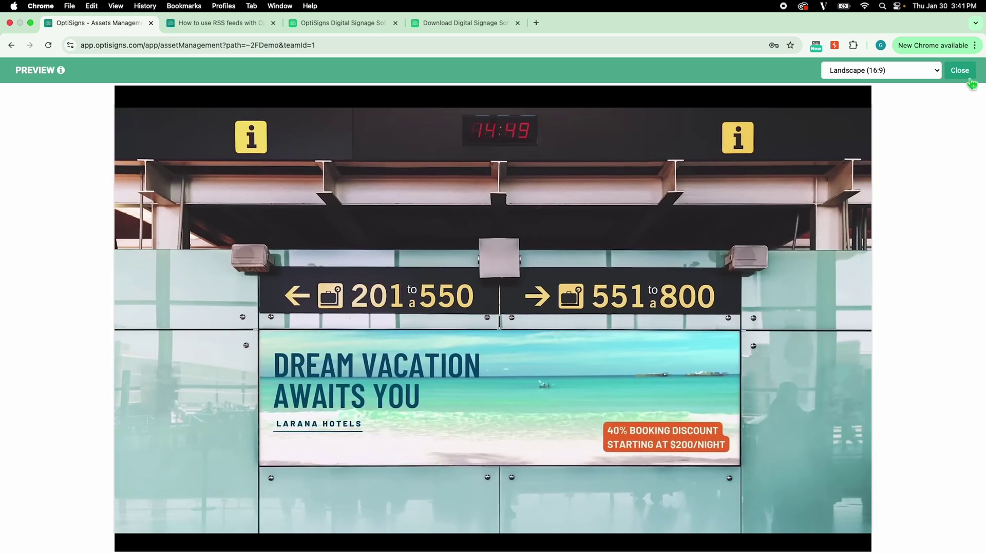
click(970, 81)
click(541, 202)
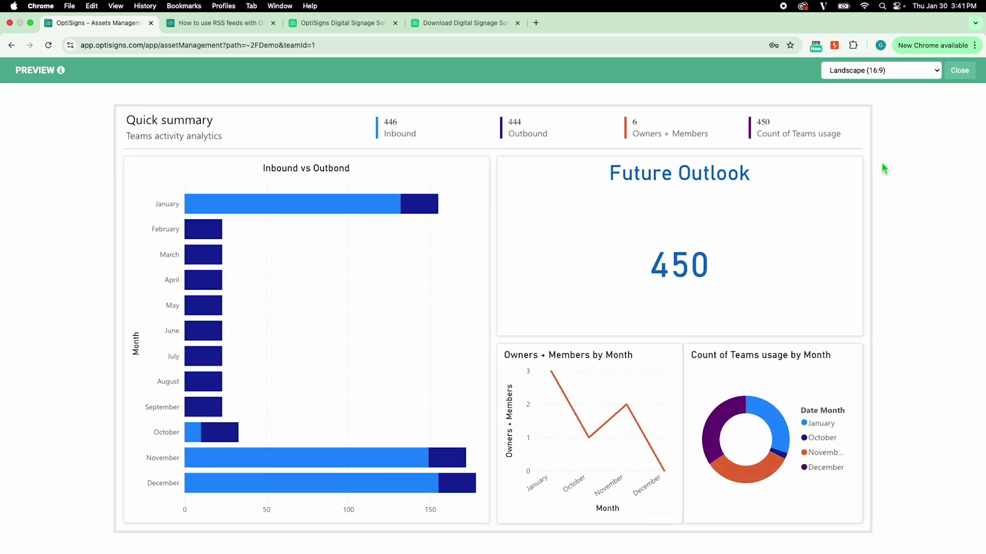
Start a split screen using the 2 Mains + 1 Ticker layout.
click(959, 72)
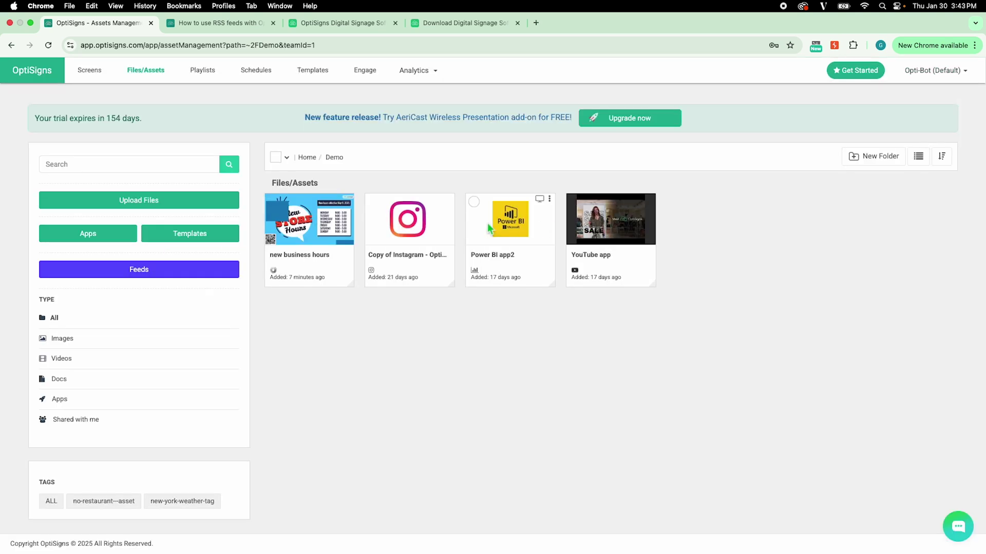
click(117, 241)
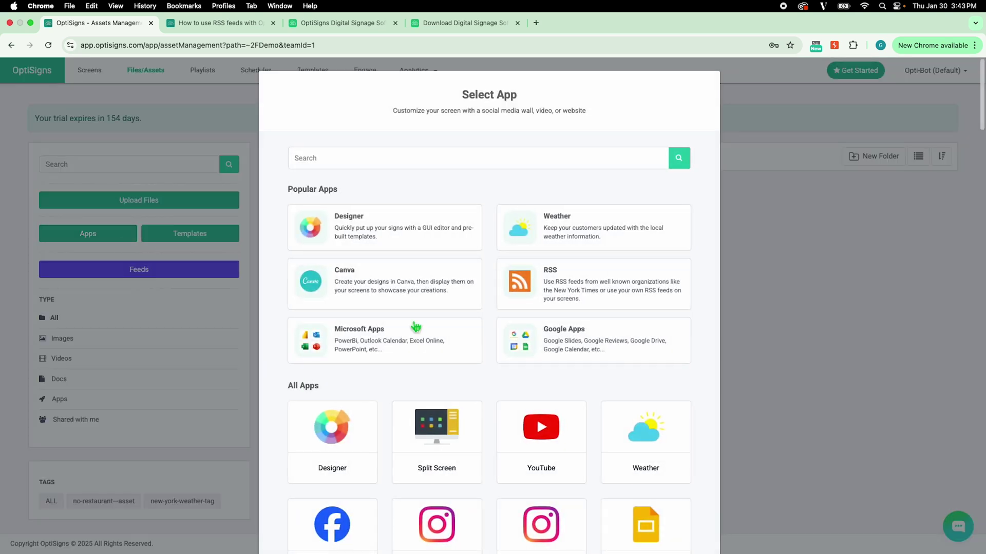
click(469, 467)
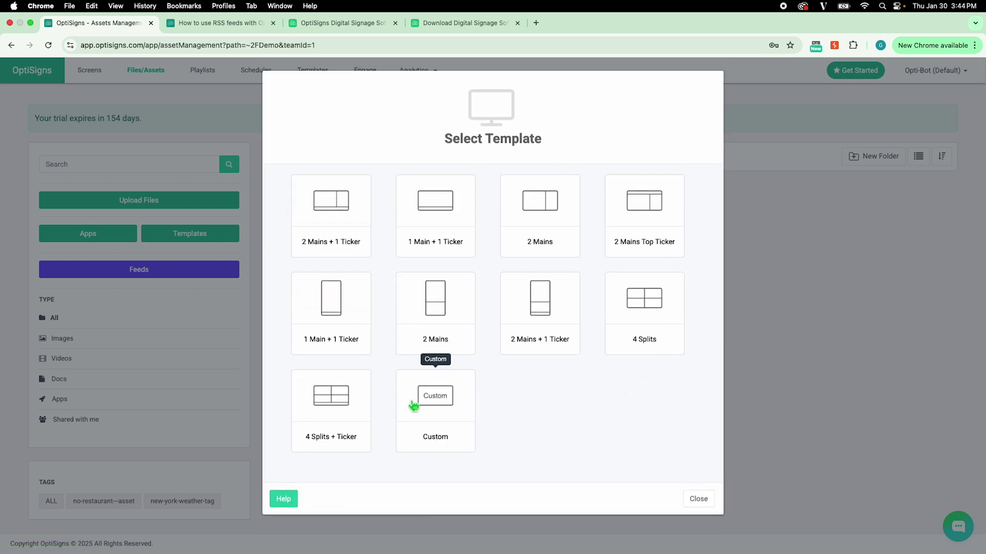
click(353, 232)
Narrow the Main zone, then add an extra zone and delete it again.
click(480, 242)
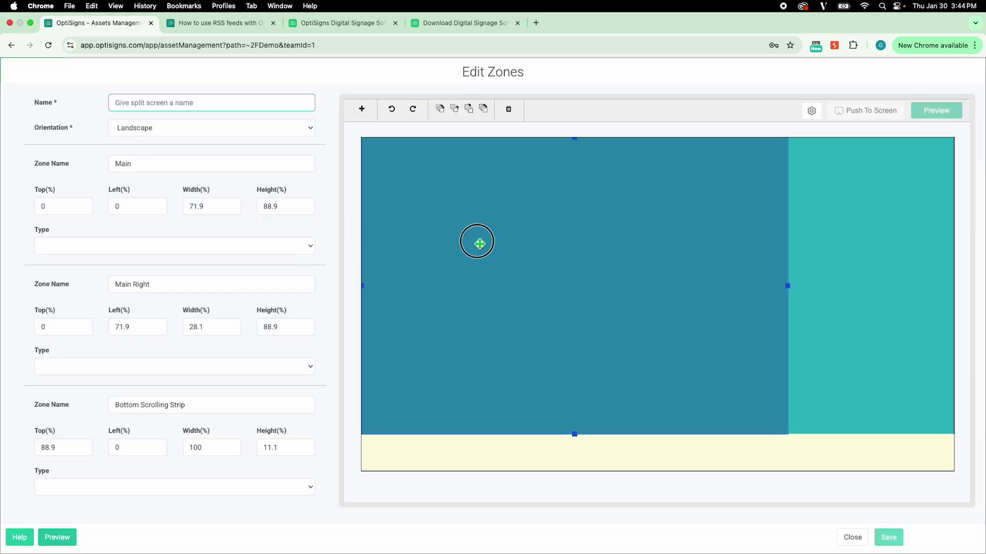
drag(795, 288, 760, 282)
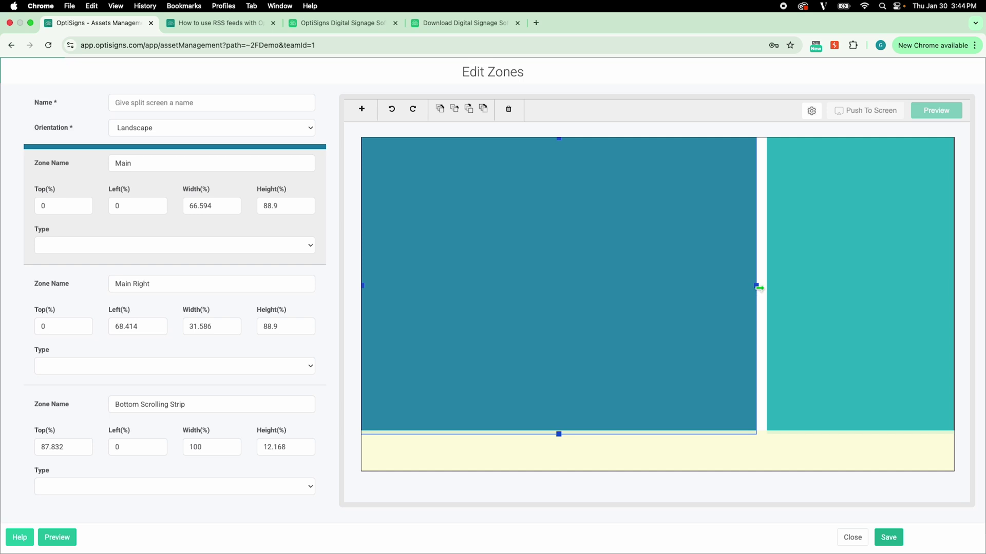
click(362, 109)
drag(497, 222, 625, 276)
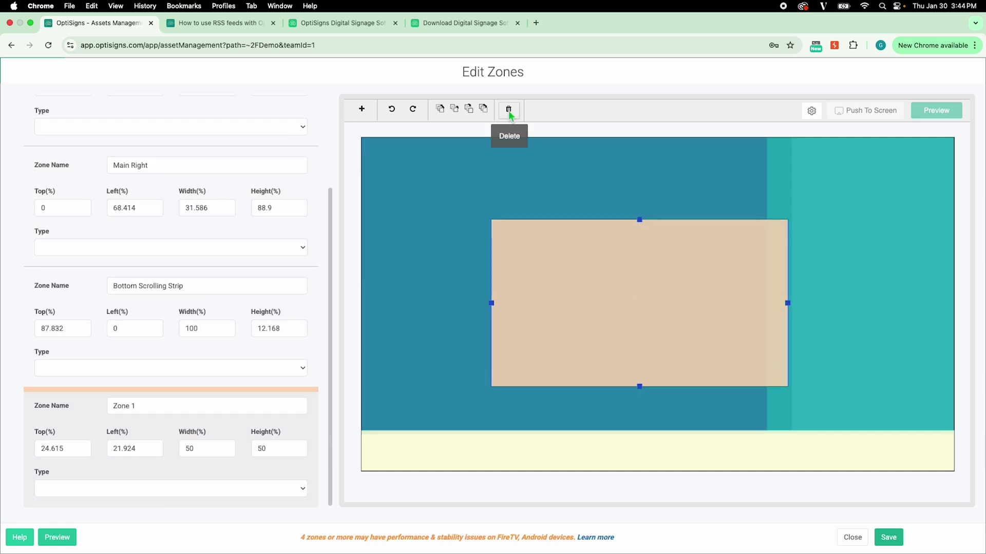
click(509, 109)
click(155, 246)
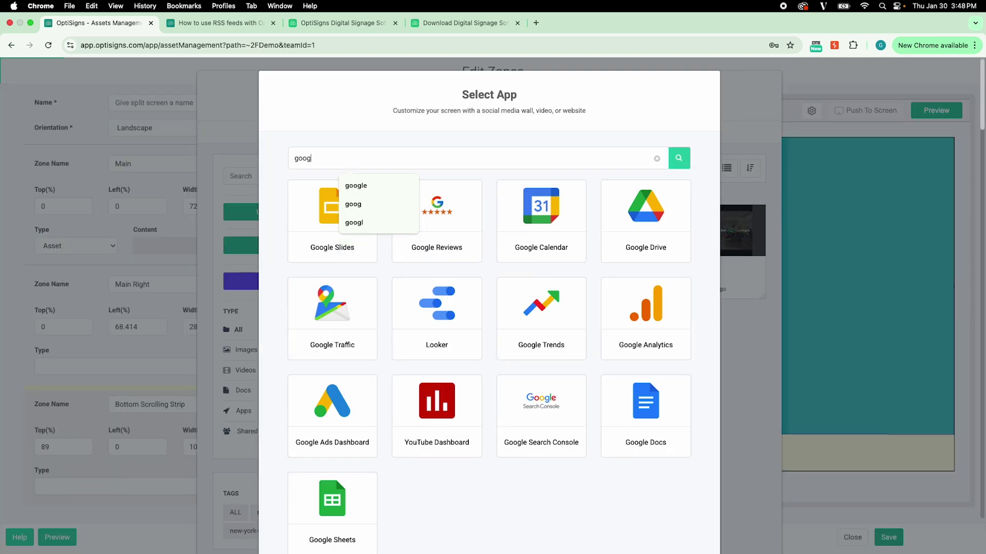
Create a month-view 'Work Schedule' Google Calendar asset and assign it to the Main zone.
click(476, 196)
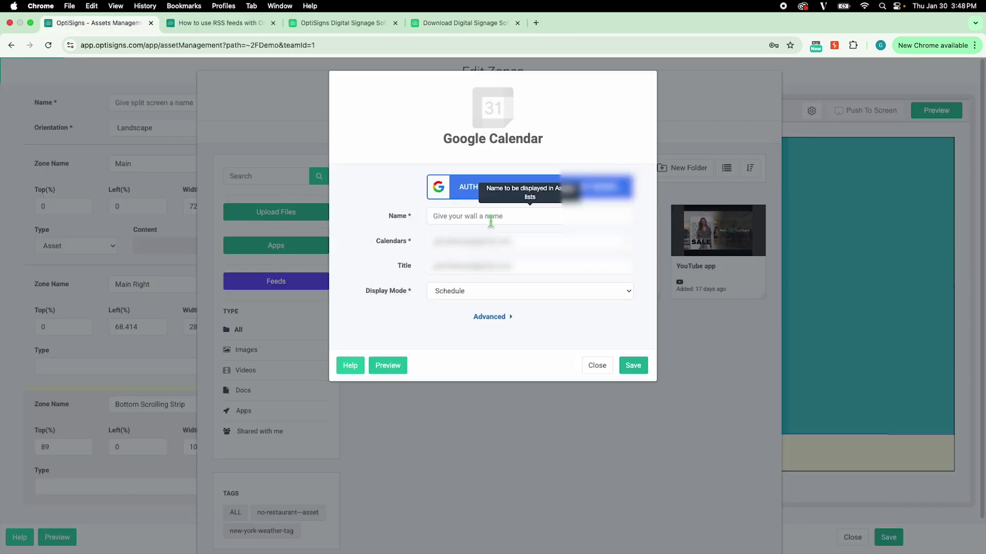
text(Work Schedule)
click(513, 266)
text(Work Schedule)
click(513, 216)
text(google calendar)
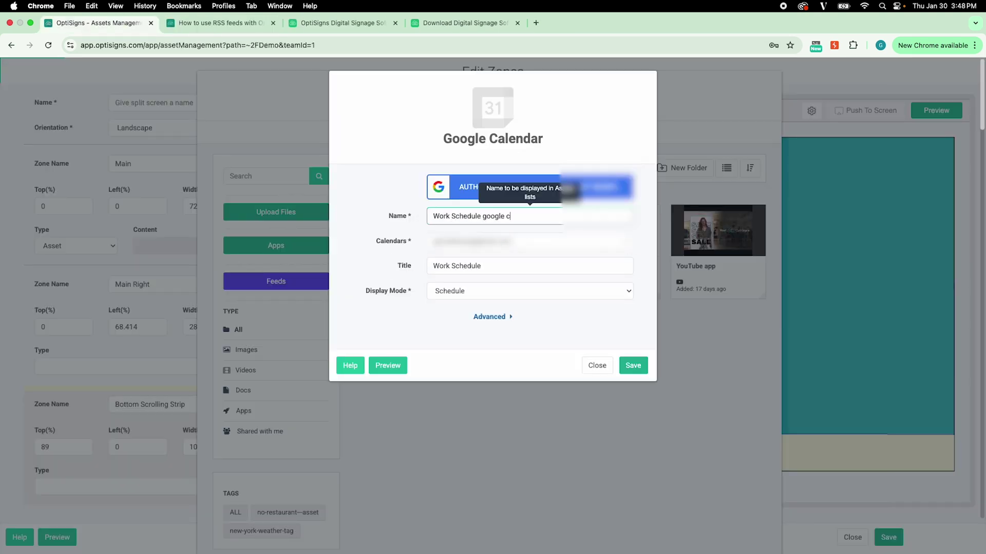
click(529, 291)
click(486, 324)
click(492, 317)
scroll(435, 368, down, 5)
click(632, 524)
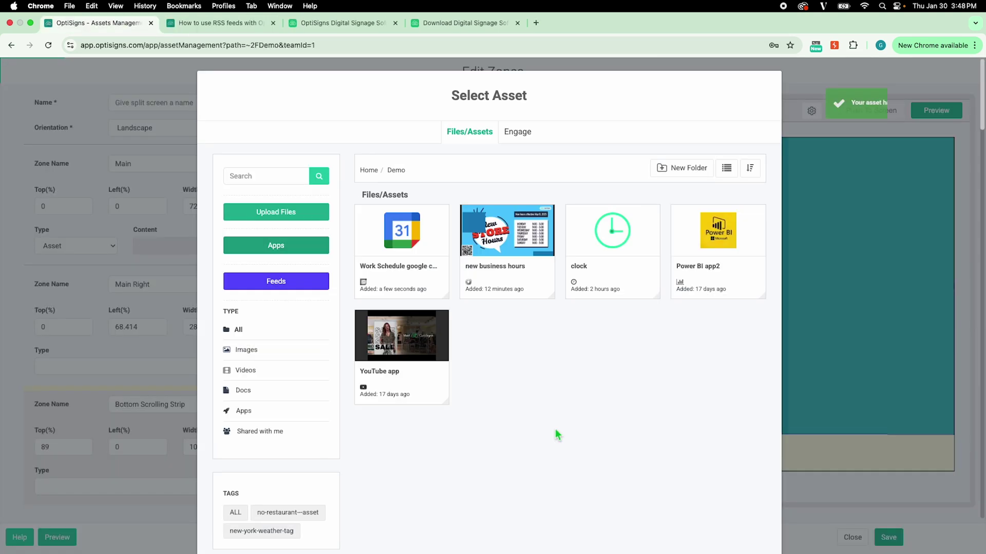
click(420, 241)
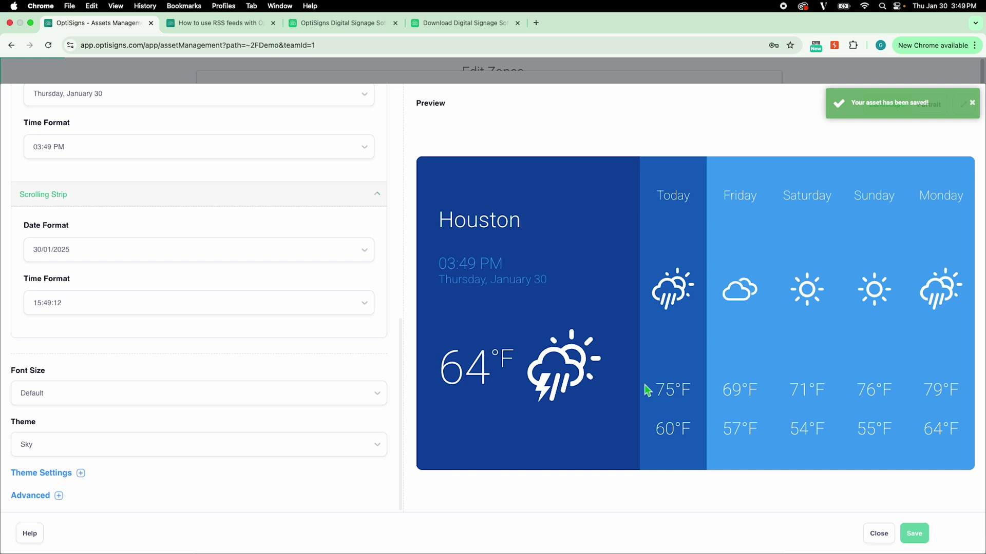
Assign the Houston weather asset to Main Right and set the bottom strip's content type.
click(879, 534)
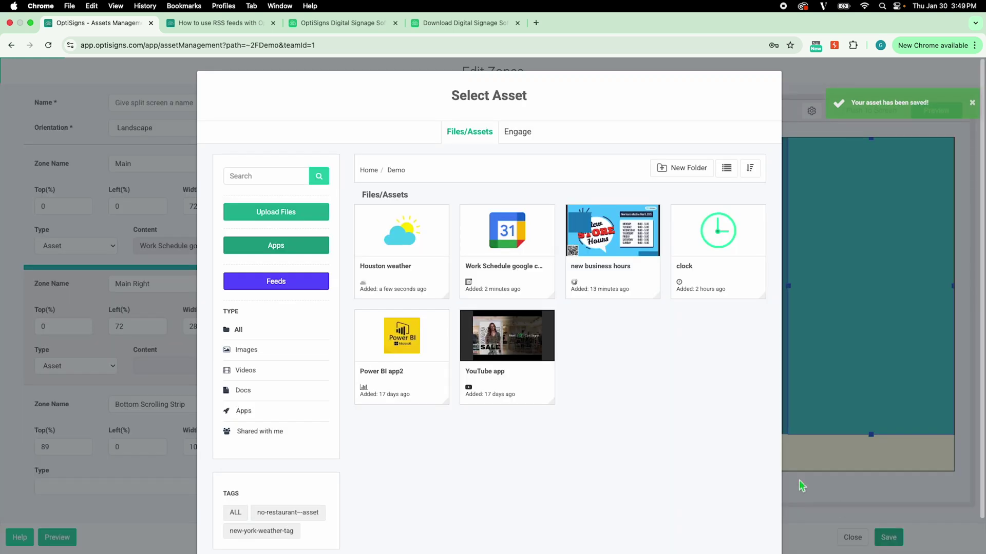
click(429, 272)
click(272, 487)
click(273, 502)
Create a 'WSJ ticker' with Opinion, US Business, Technology, World, Markets, Lifestyle for the bottom strip.
click(290, 249)
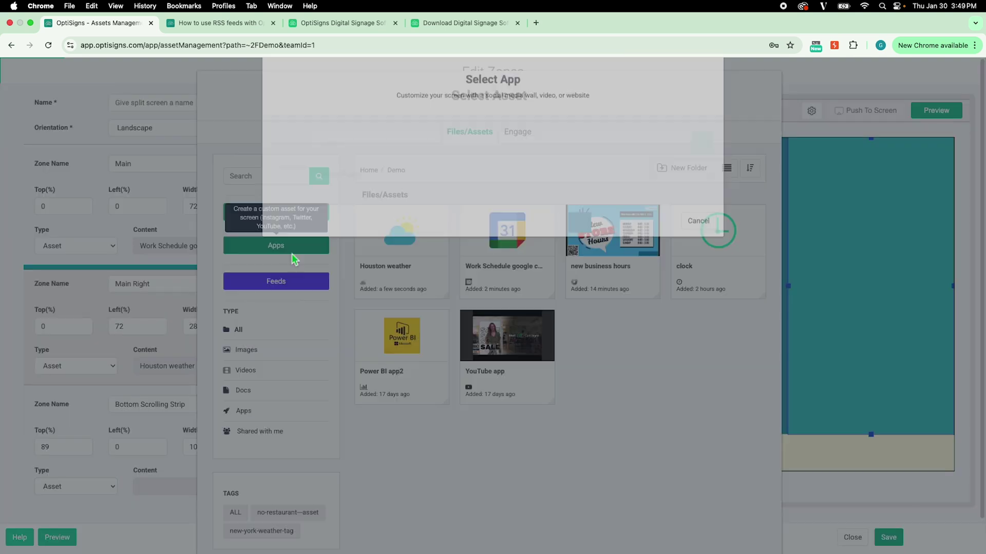
click(303, 269)
click(436, 321)
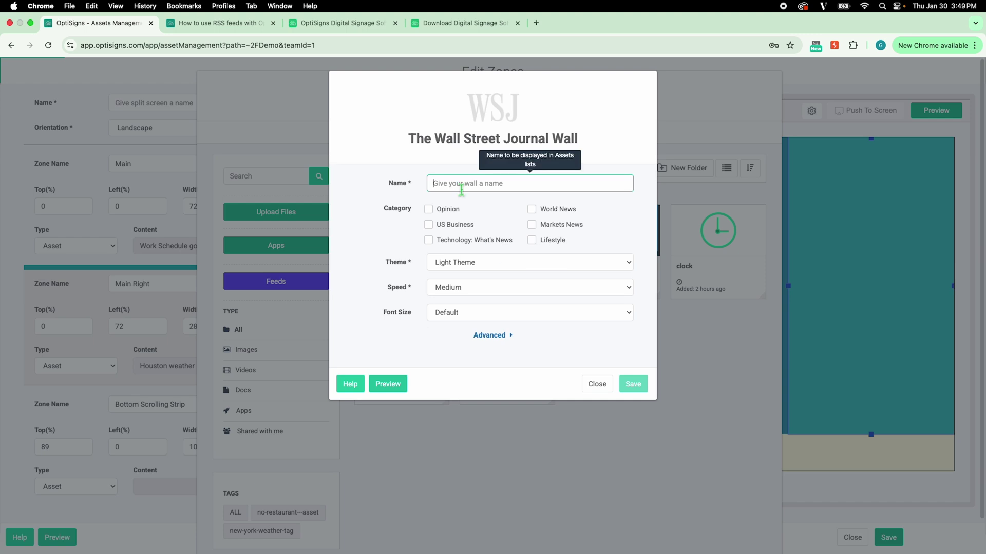
text(WSJ ticker)
click(428, 209)
click(428, 225)
click(428, 240)
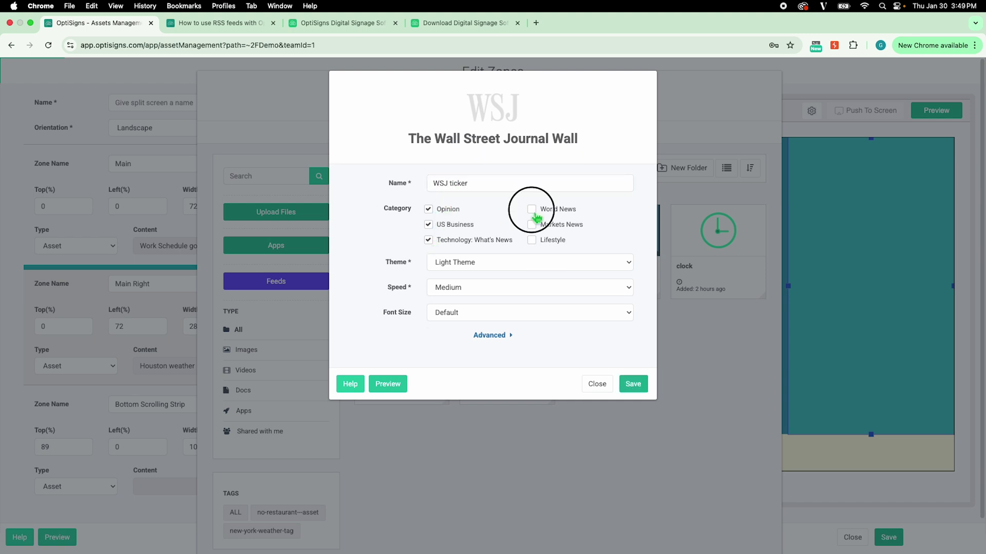
click(532, 209)
click(531, 224)
click(532, 239)
click(640, 390)
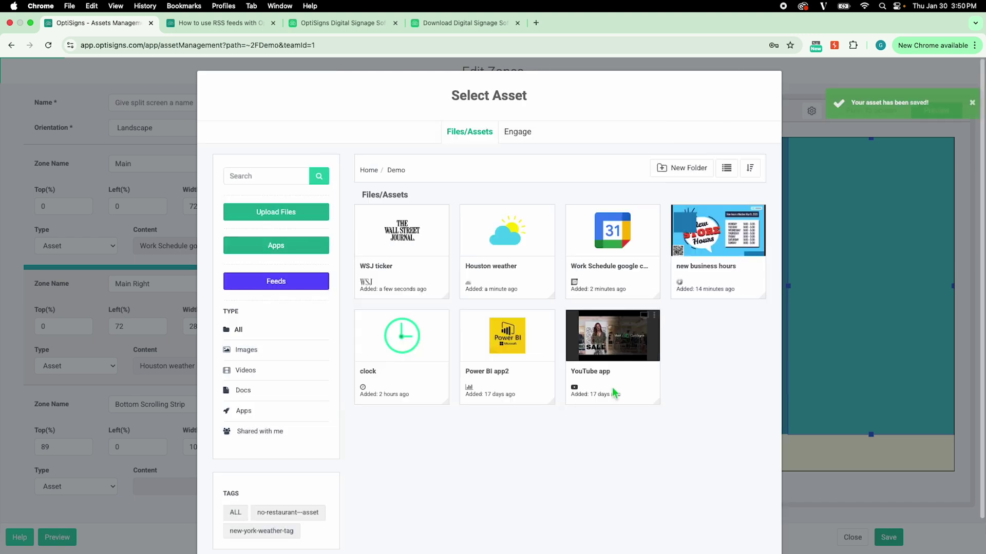
click(434, 259)
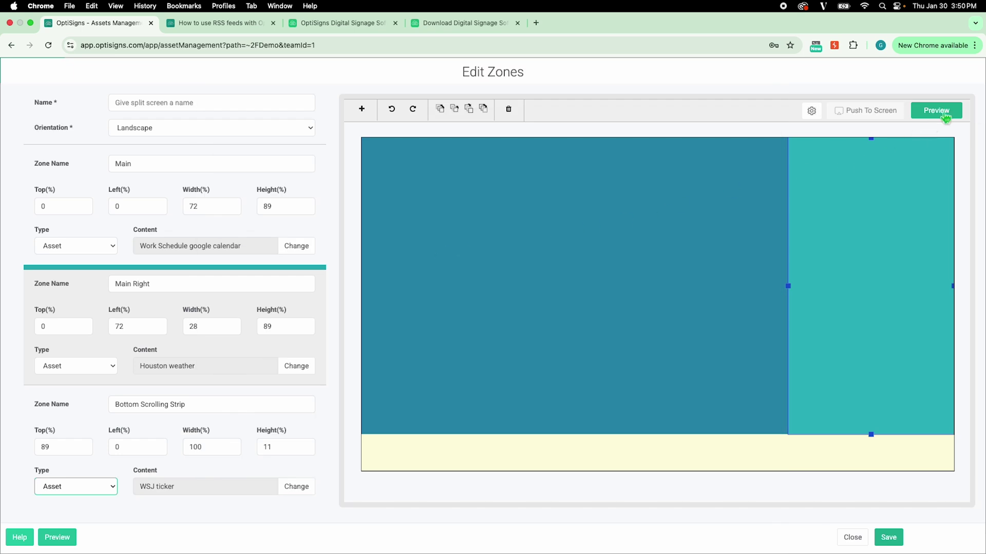
Preview the layout and save it as 'Split Screen work schedule'.
click(945, 117)
click(212, 103)
text(Split Scr)
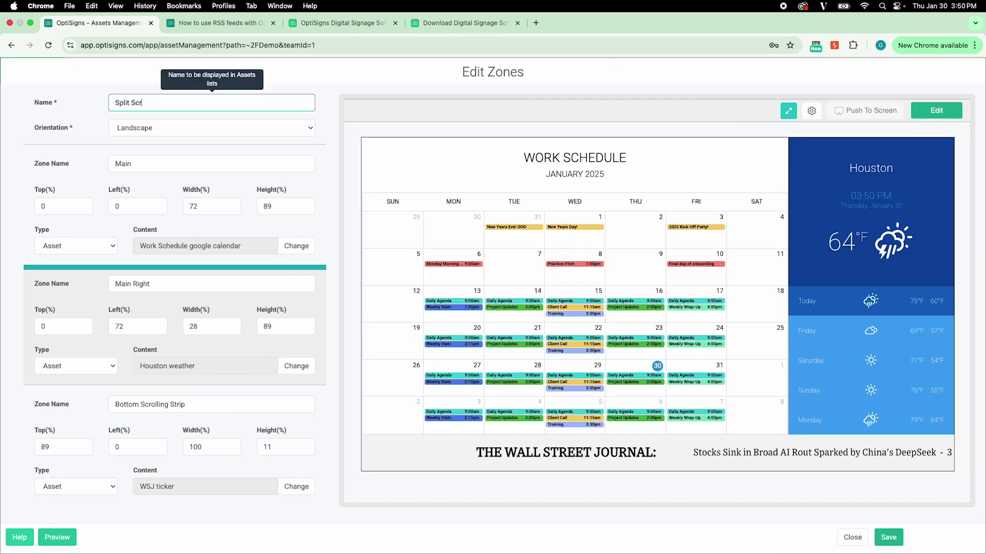
text(een work schedule)
click(889, 542)
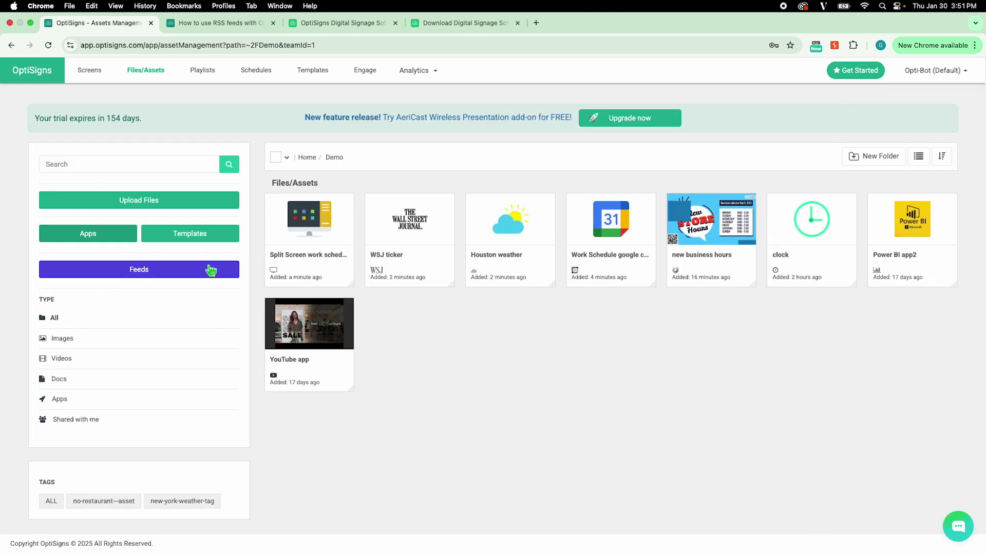
Pick General Knowledge Trivia from Entertainment and Lifestyle feeds and save it as 'Trivia Feed'.
click(154, 279)
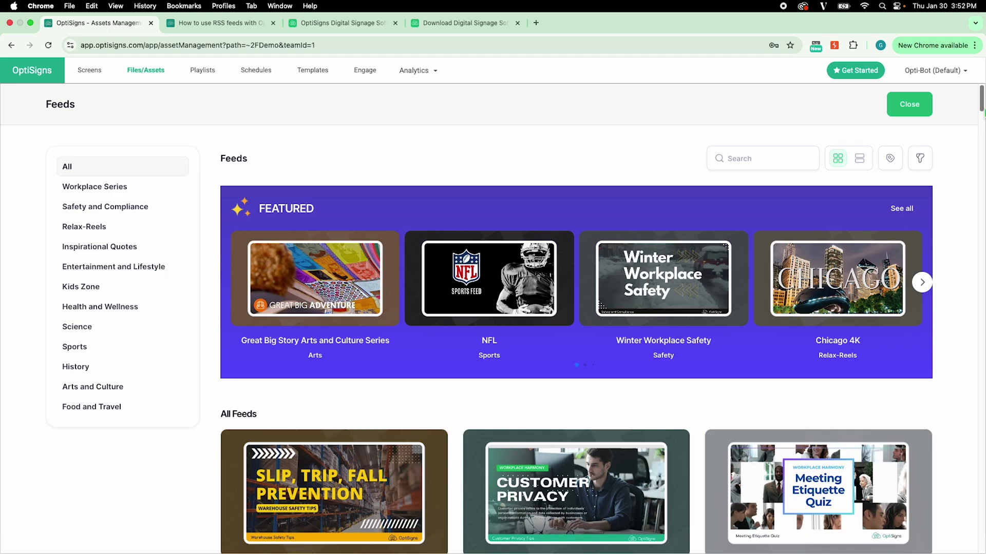
mouse_move(981, 109)
mouse_down()
mouse_move(982, 176)
mouse_move(979, 109)
mouse_up()
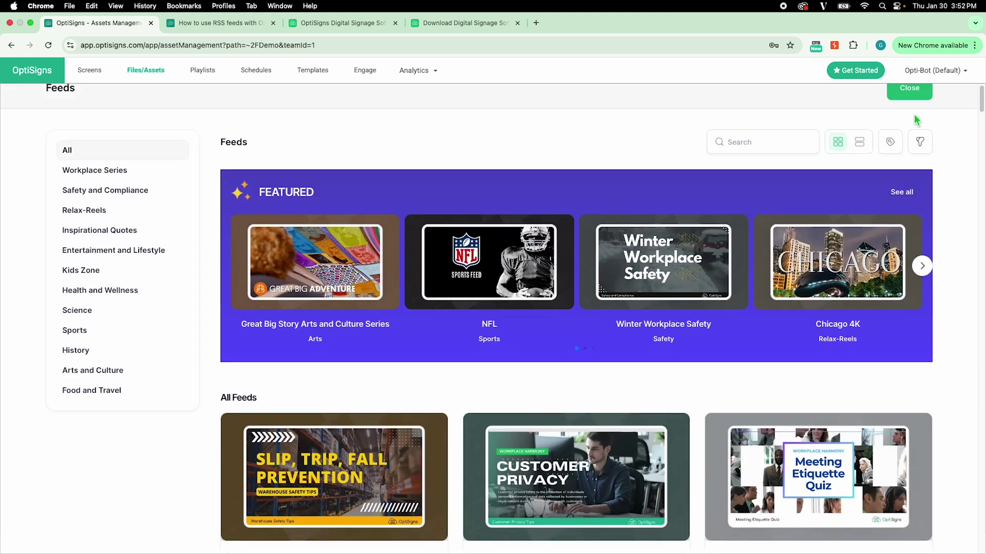
click(165, 253)
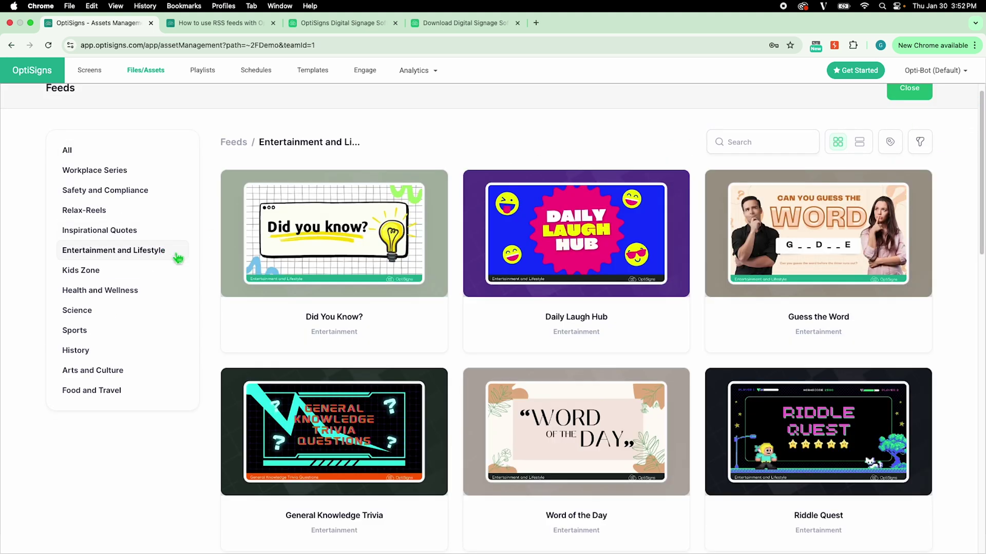
click(342, 416)
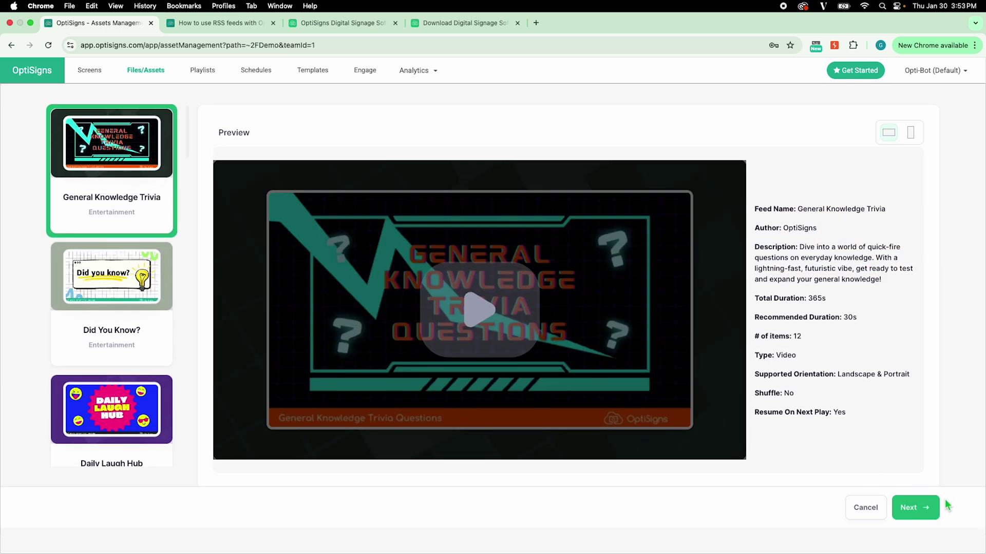
click(926, 507)
triple_click(610, 165)
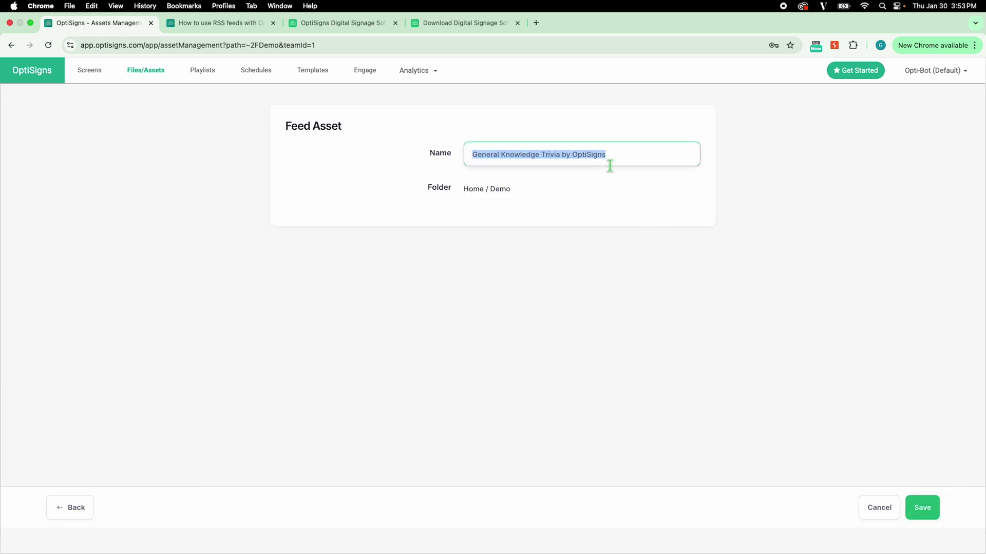
text(Trivia Feed)
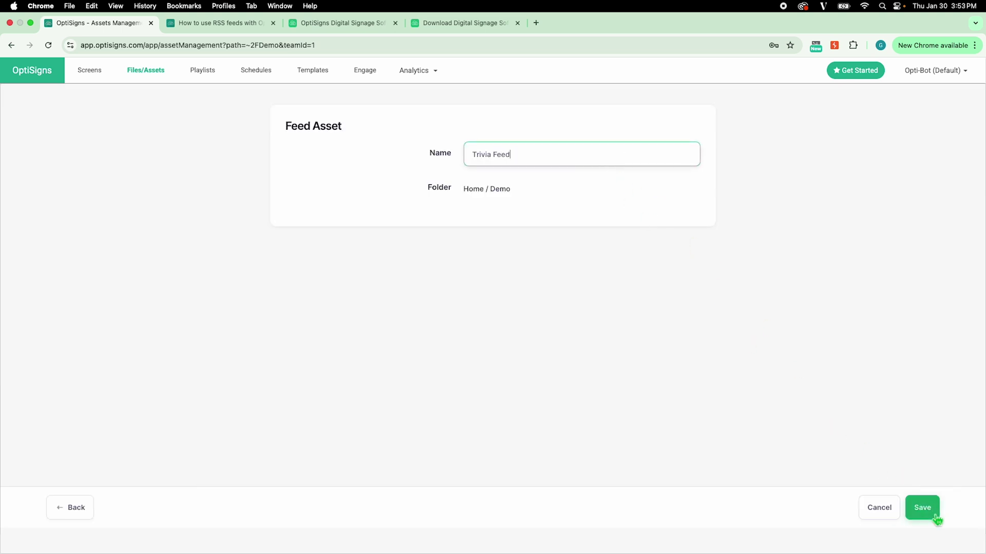
click(922, 508)
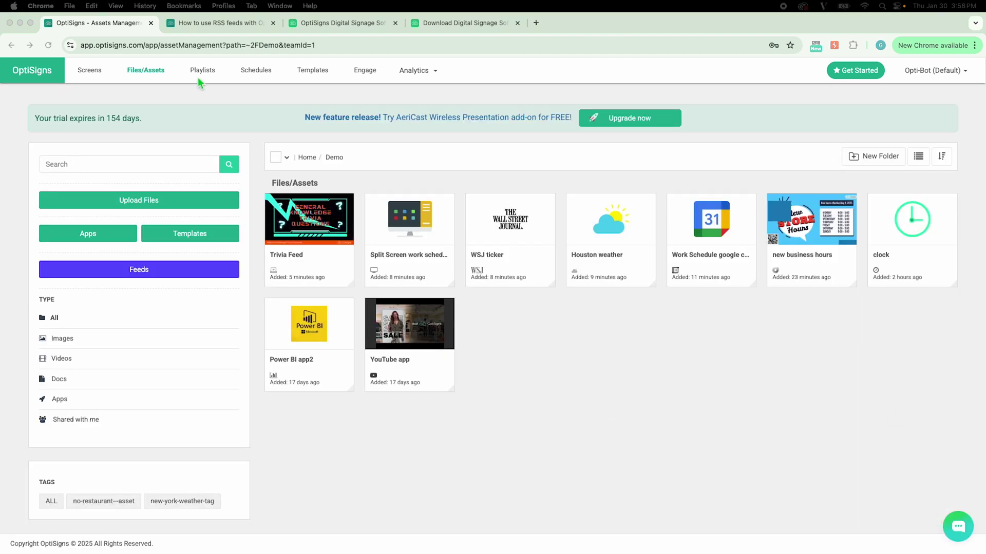
Create a playlist with Trivia Feed, Split Screen work schedule, new business hours, Power BI app2 and YouTube app.
click(202, 72)
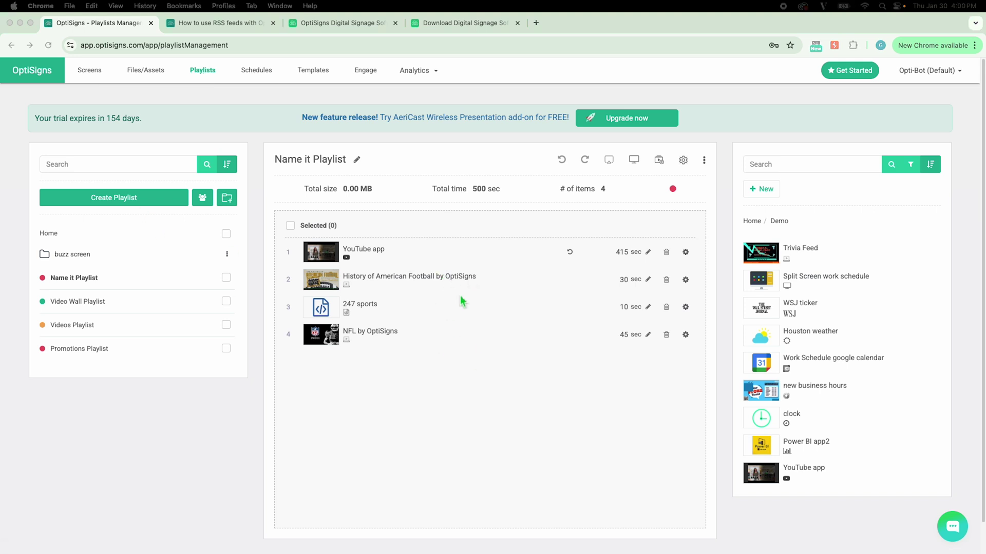
click(132, 195)
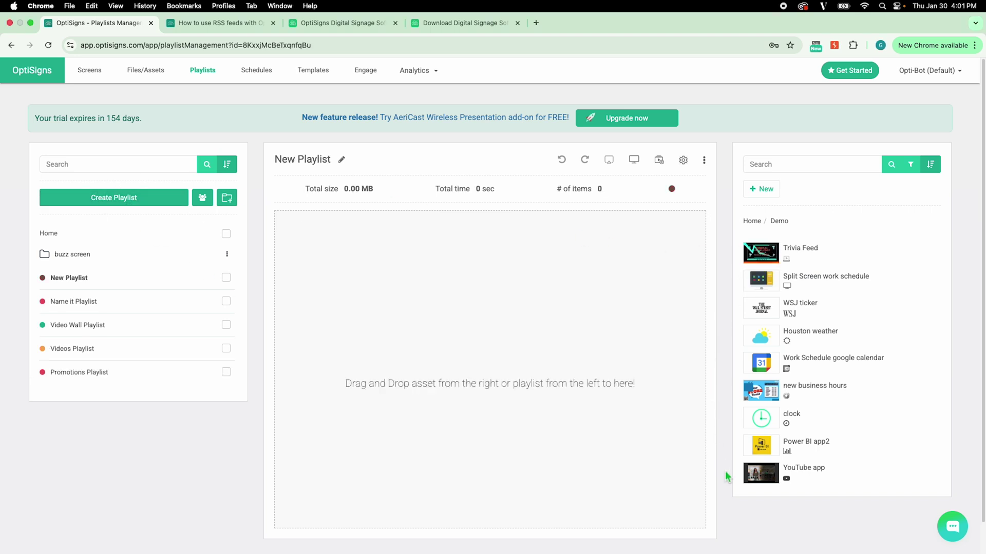
drag(849, 255, 462, 257)
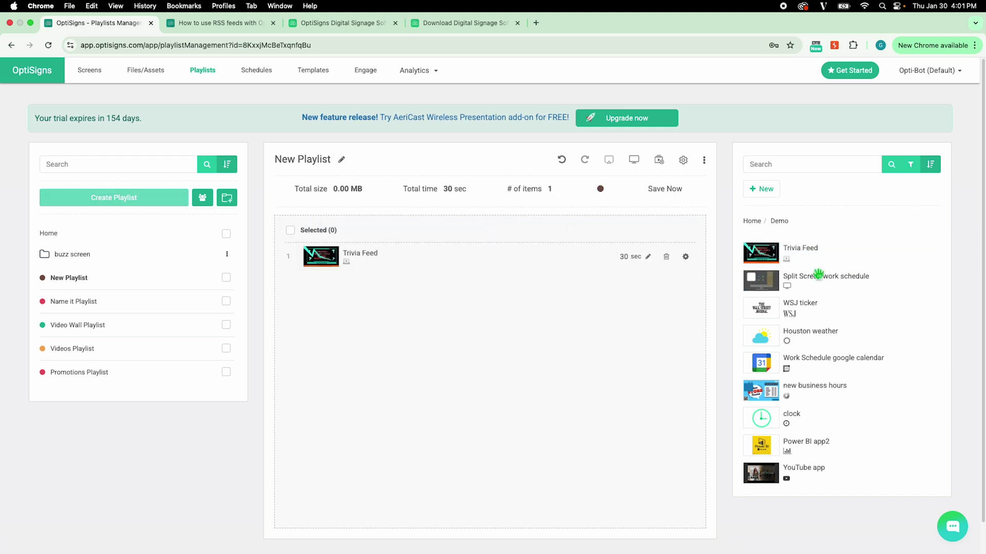
drag(820, 275, 693, 306)
drag(816, 391, 475, 324)
drag(817, 446, 468, 344)
drag(816, 472, 457, 362)
Set the split screen to 120 seconds, business hours to 60 and Power BI app2 to 30.
click(622, 283)
text(120)
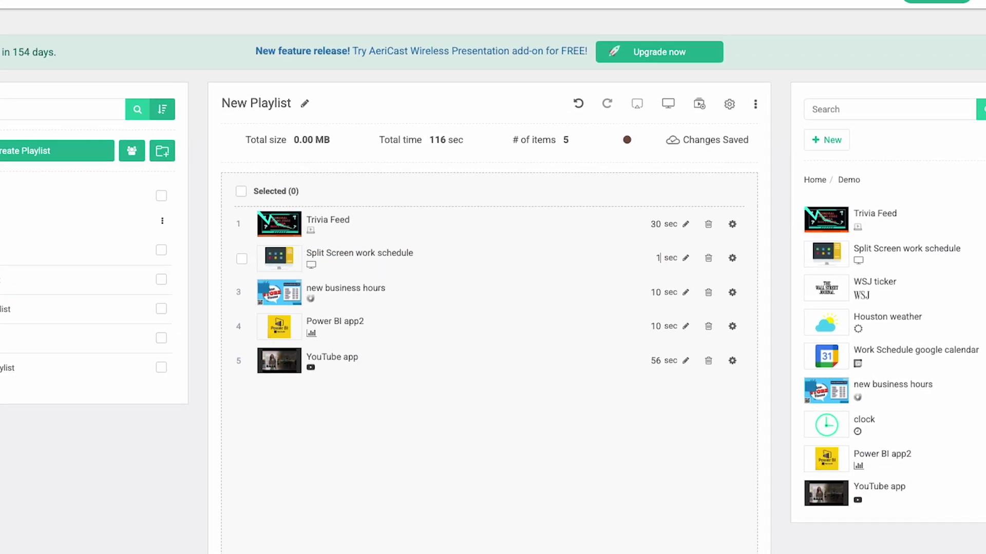
click(624, 311)
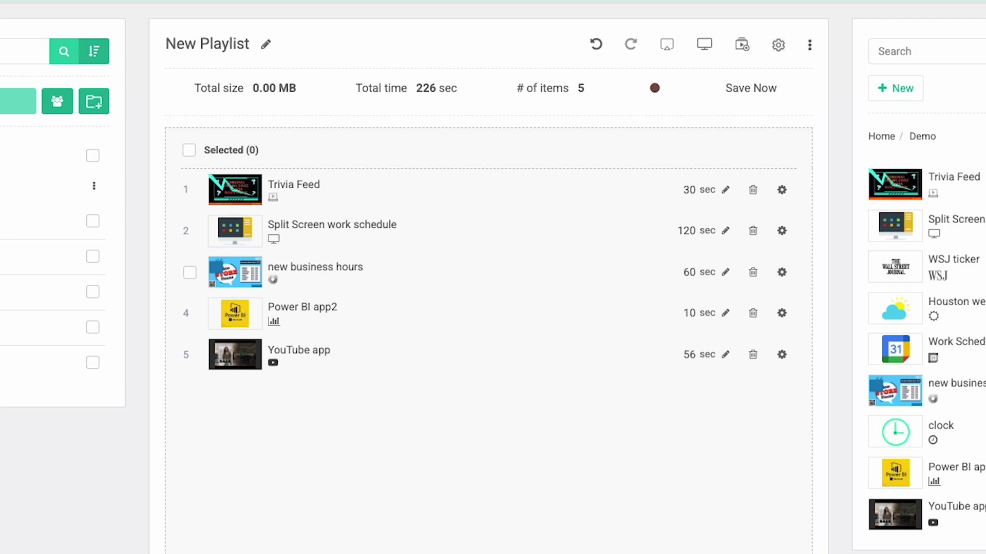
text(60)
click(697, 319)
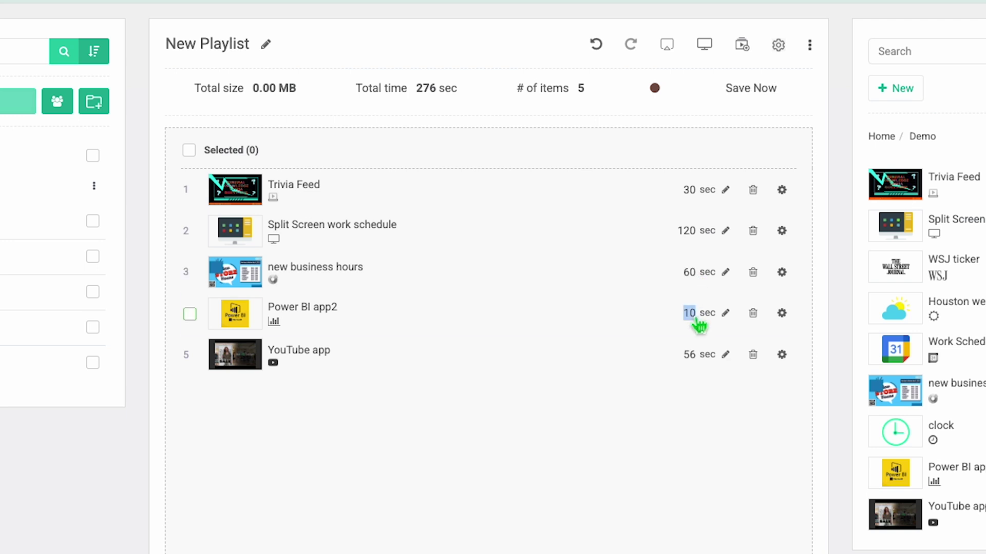
key(Return)
Rename the playlist 'Demo Playlist' and save it.
click(241, 45)
text(Demo Playlis)
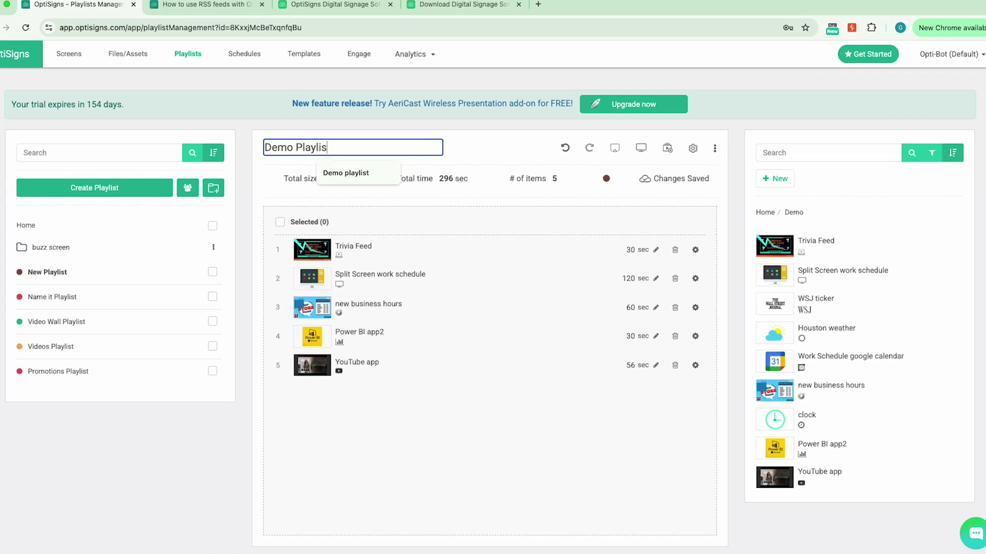
text(t)
key(Return)
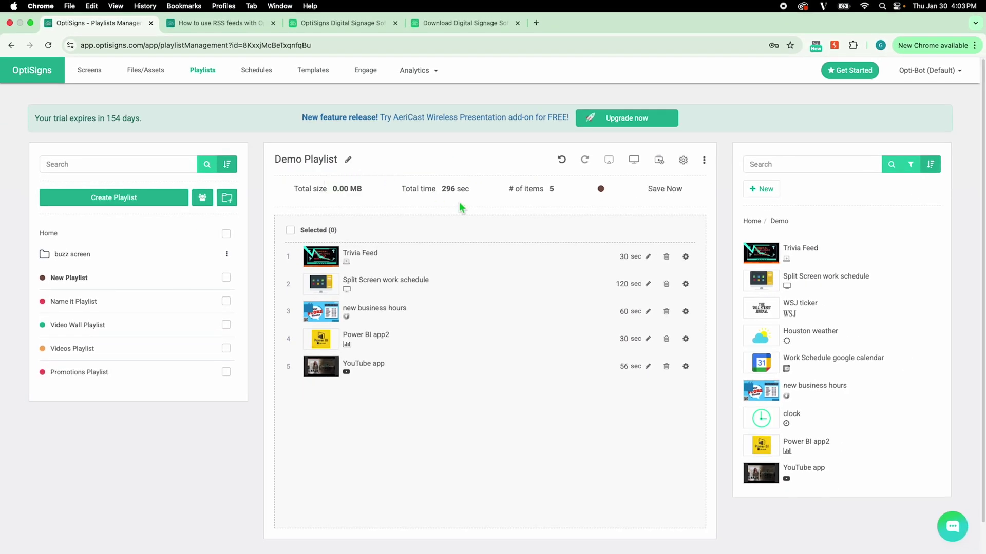
click(666, 189)
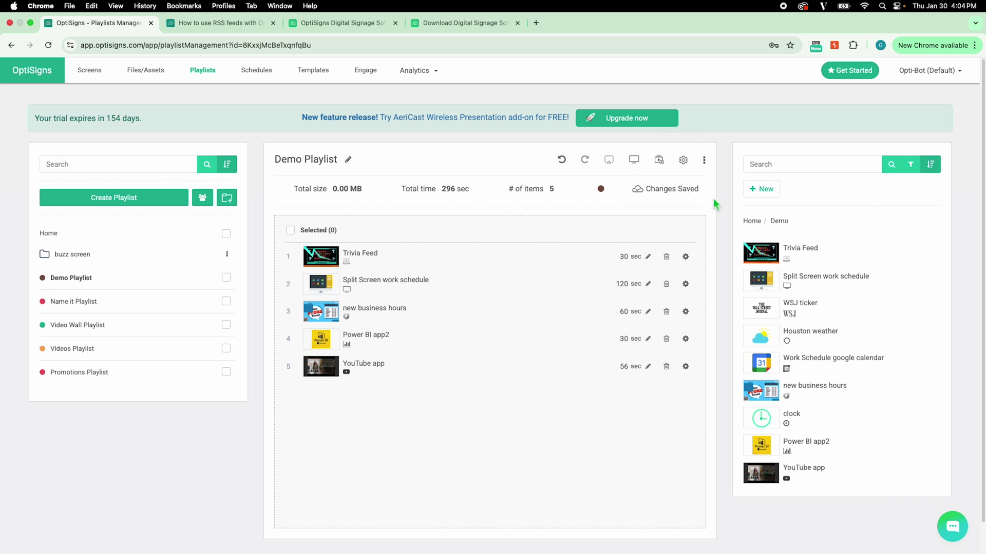
Create a new schedule with a Monday 1/27 9 AM–5 PM event playing Demo Playlist.
click(268, 77)
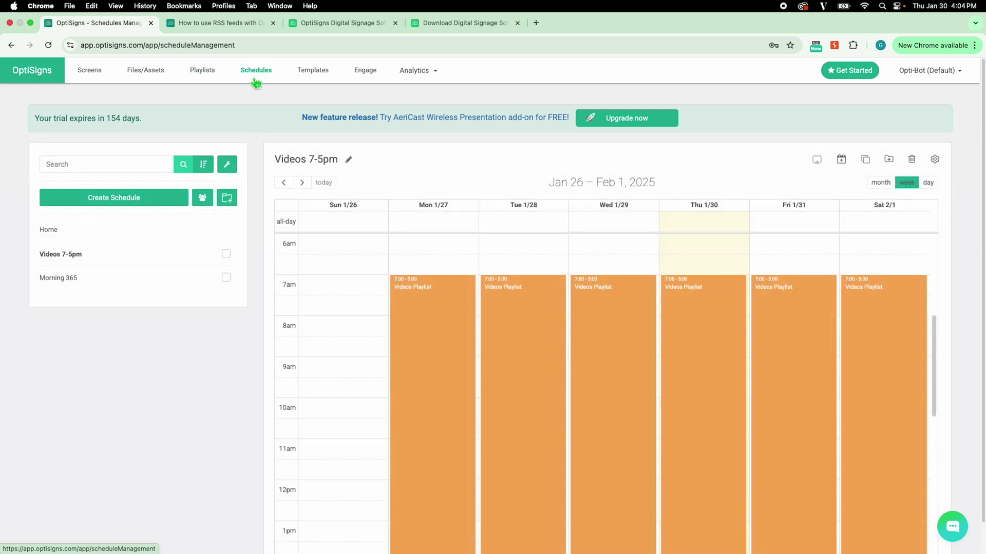
click(150, 207)
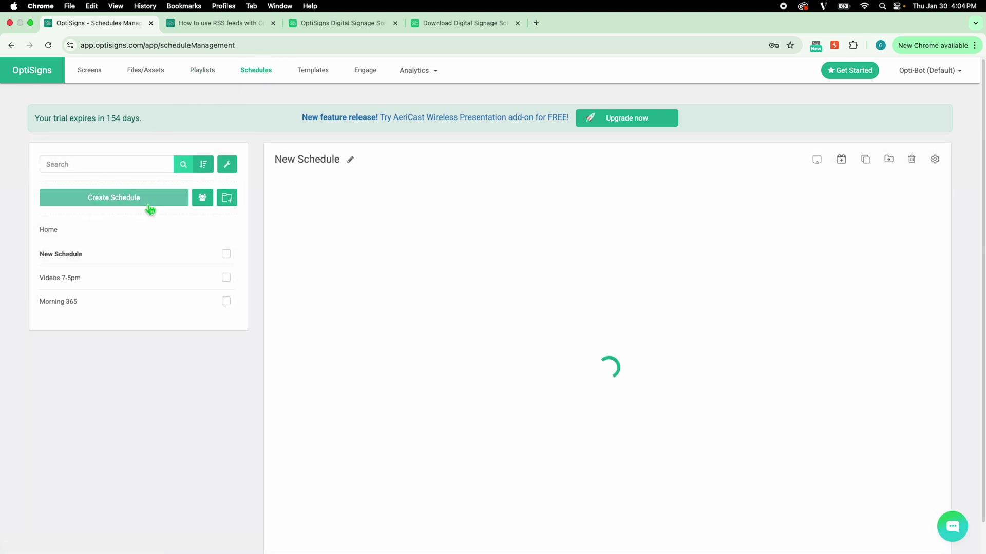
drag(436, 366, 433, 495)
click(488, 164)
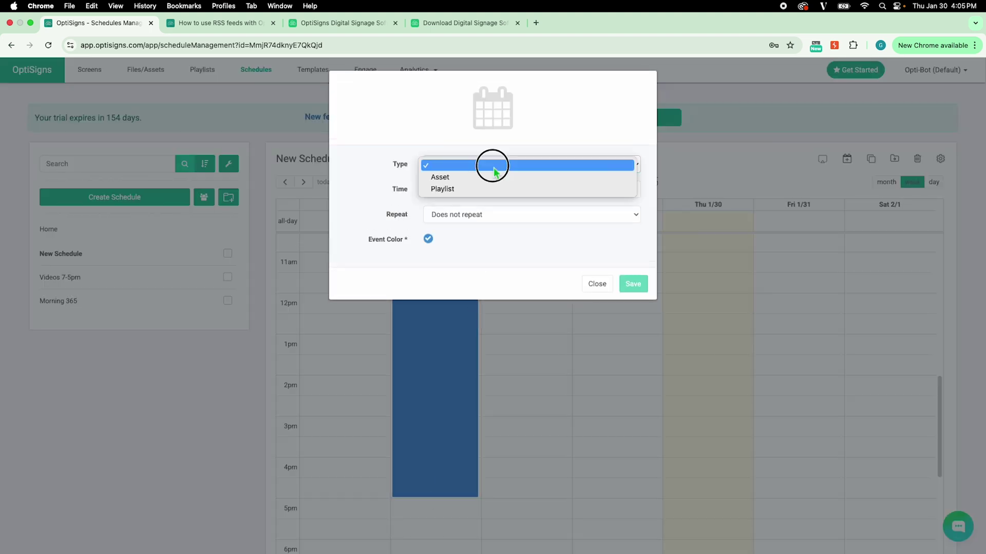
click(493, 190)
click(569, 199)
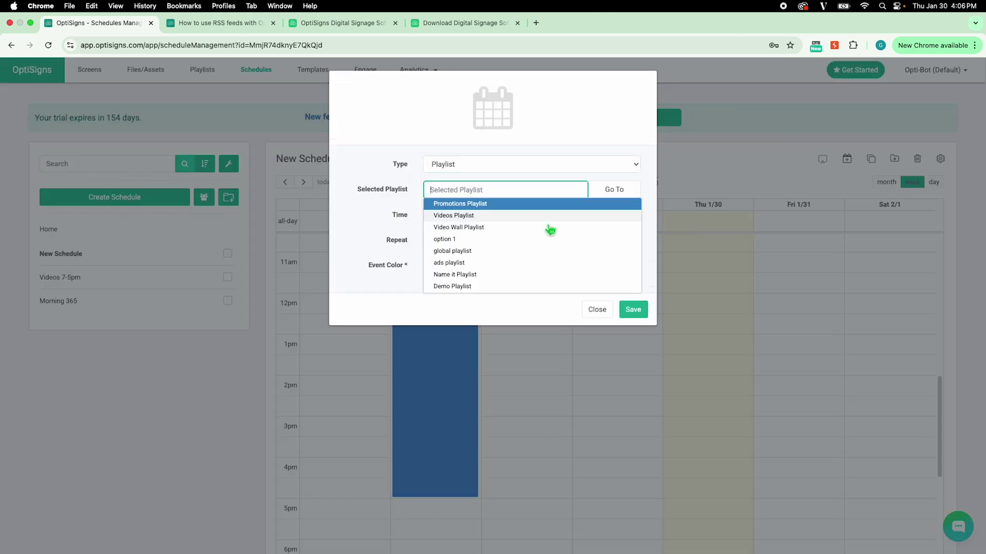
click(482, 286)
Make the Demo Playlist event repeat weekly on Monday through Friday.
click(482, 239)
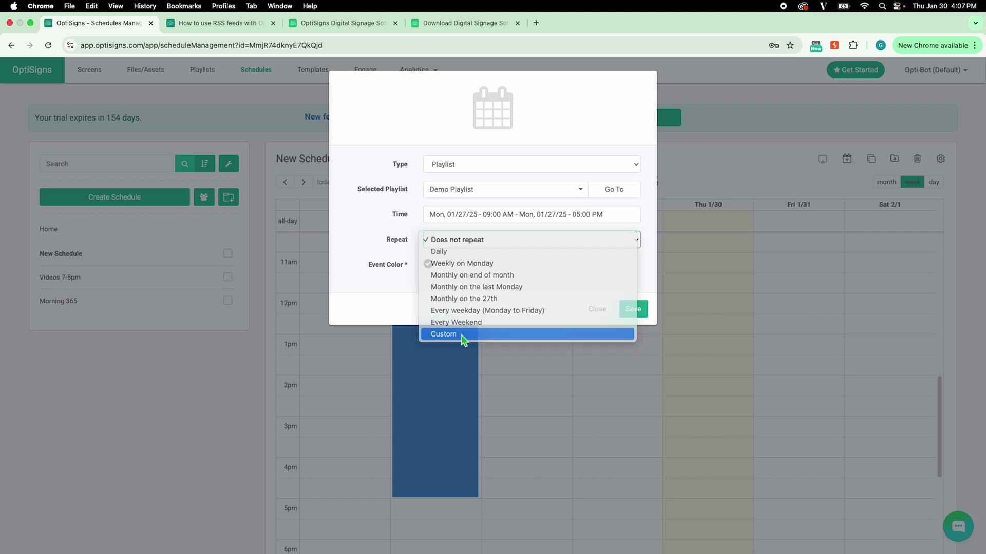
click(443, 334)
click(549, 190)
click(550, 194)
click(447, 210)
click(464, 208)
click(481, 208)
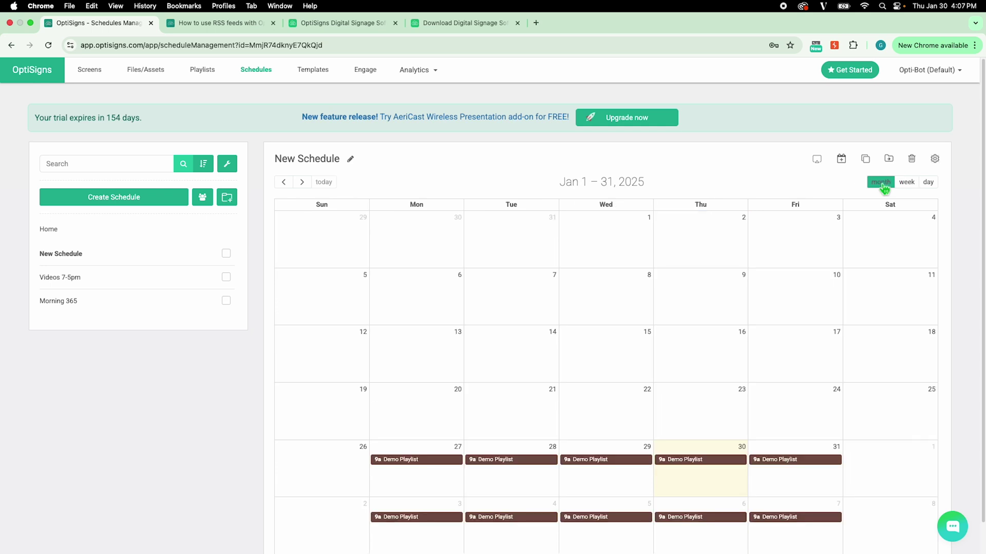
In the Feb 9–15 week view, end Friday 2/14's Demo Playlist at noon, for that occurrence only.
click(302, 182)
click(907, 184)
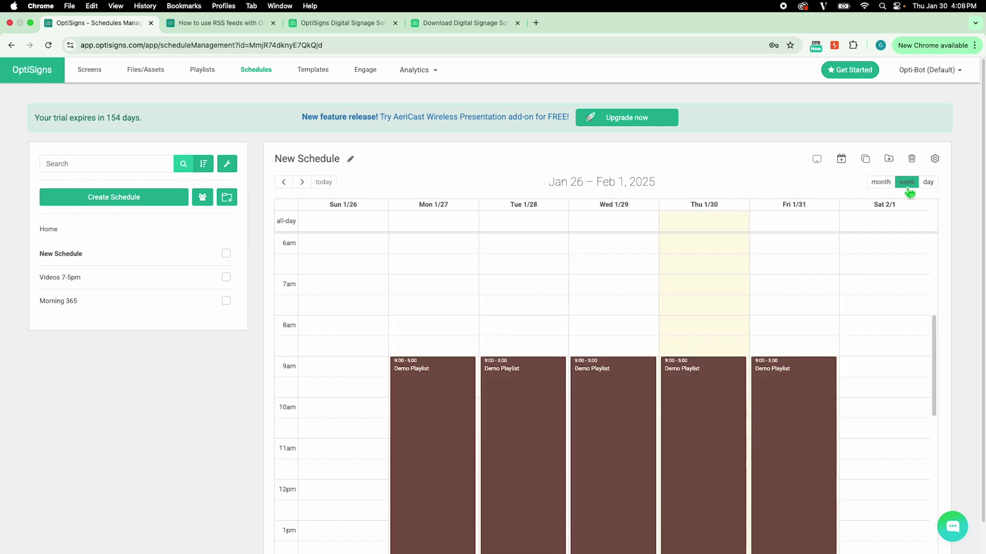
click(302, 182)
click(302, 183)
drag(935, 325, 933, 384)
drag(807, 521, 776, 521)
click(483, 212)
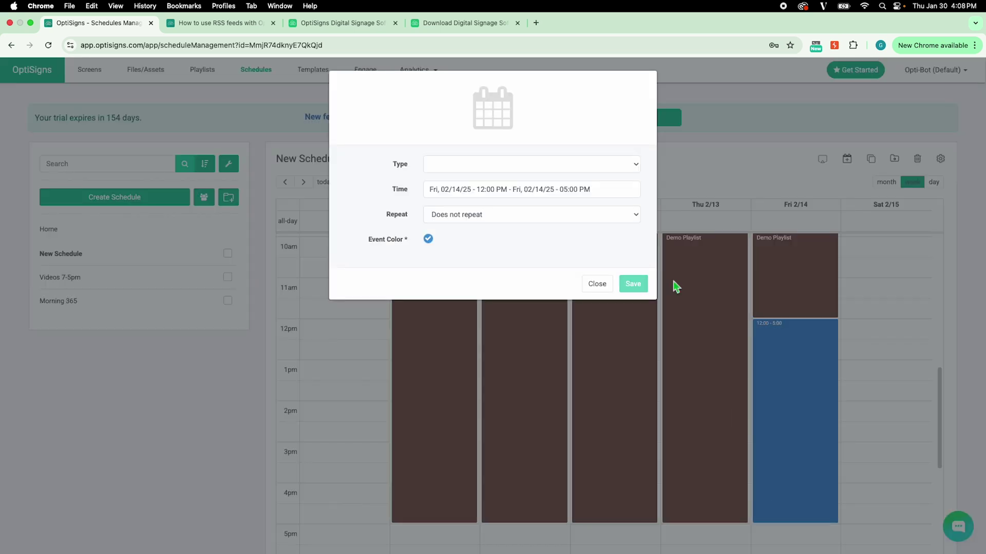
Add a 12–5 PM Friday event showing the Trivia Feed asset.
click(627, 175)
click(621, 180)
click(405, 231)
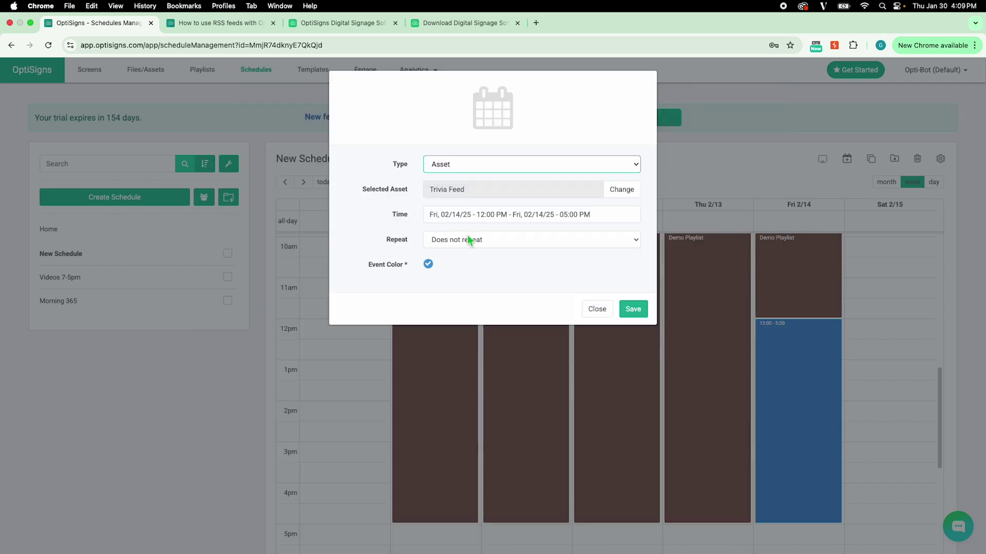
click(634, 308)
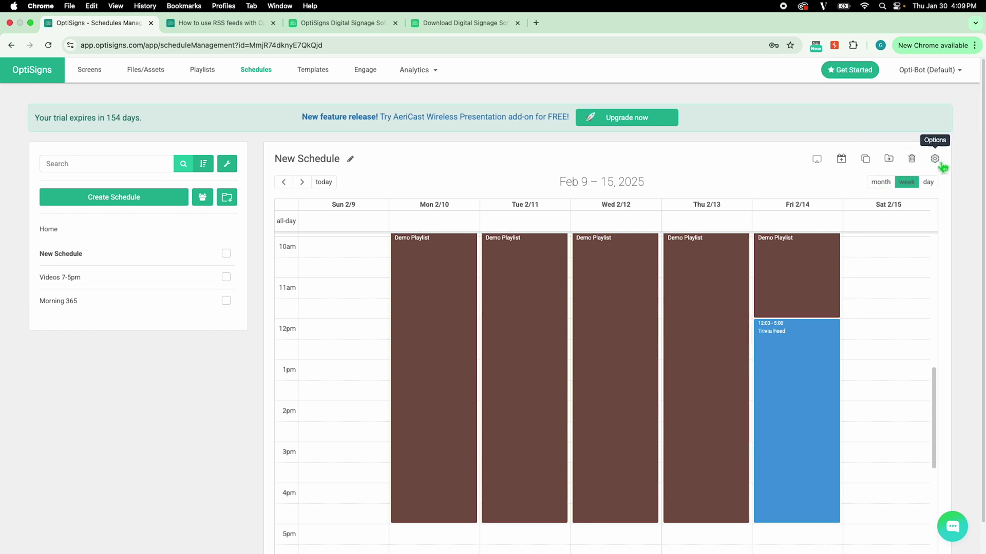
Set the schedule's default content to the new business hours asset.
click(942, 165)
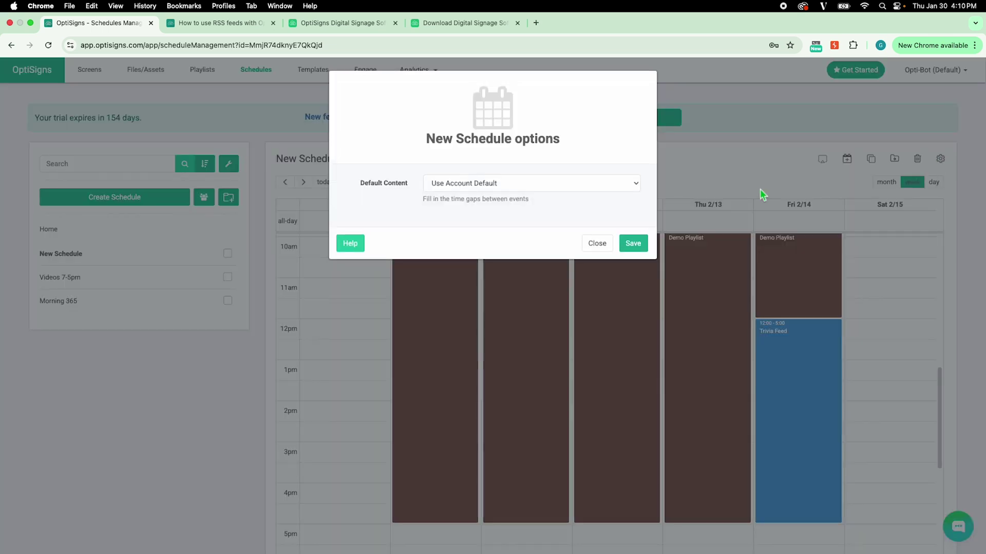
click(605, 194)
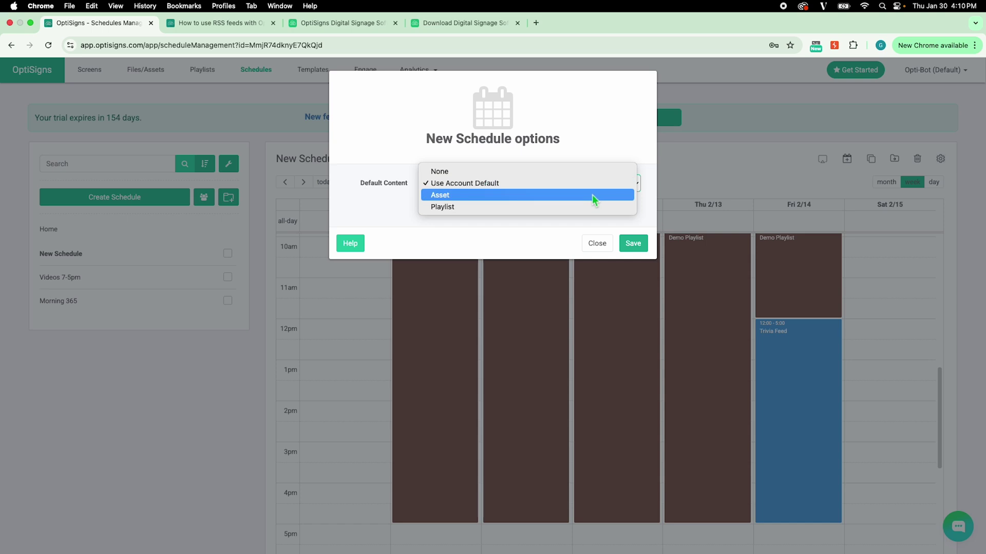
click(592, 195)
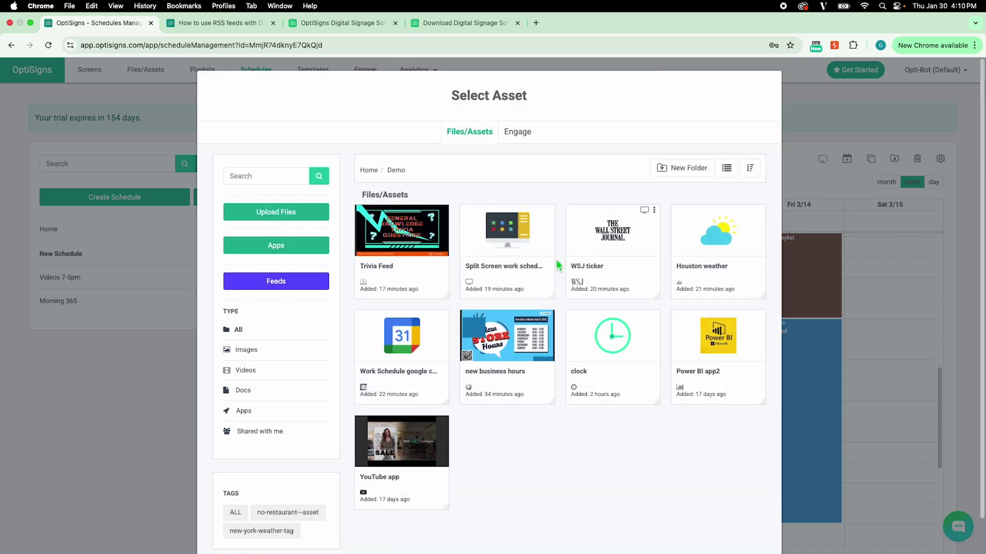
click(518, 348)
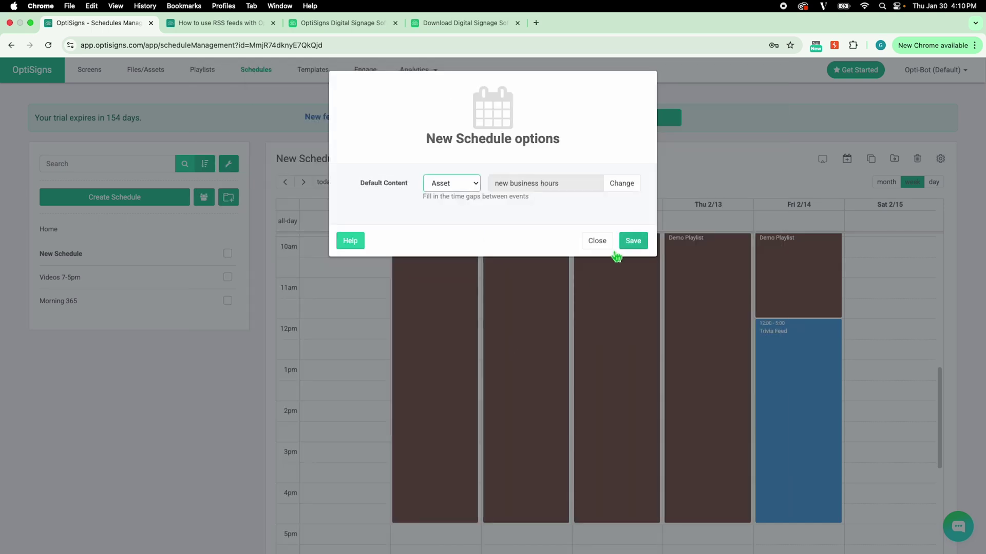
click(629, 241)
Rename the schedule to 'Demo Schedule'.
click(317, 163)
text(D)
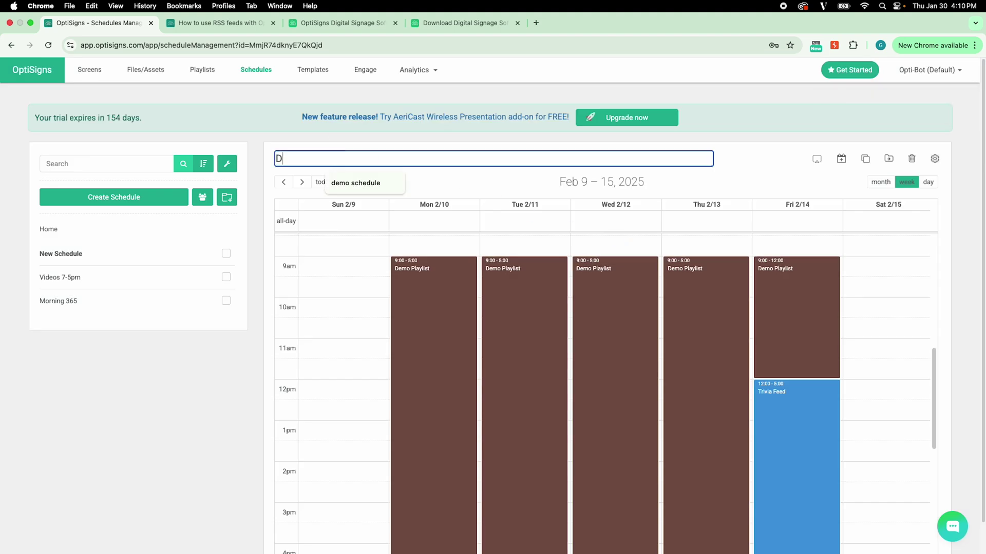
text(emo Schedule)
key(Return)
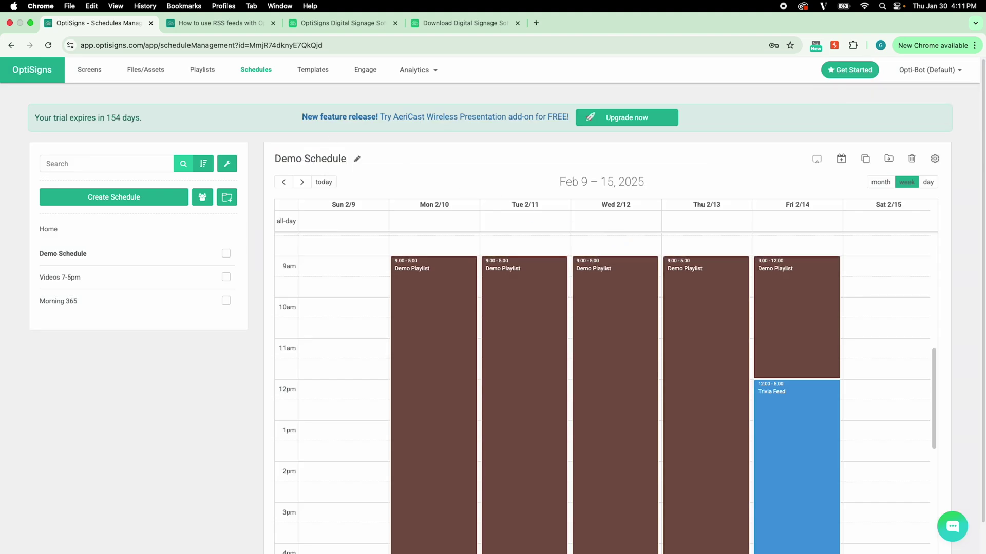
Set the YouTube app asset to go live on 02/01/25.
click(138, 80)
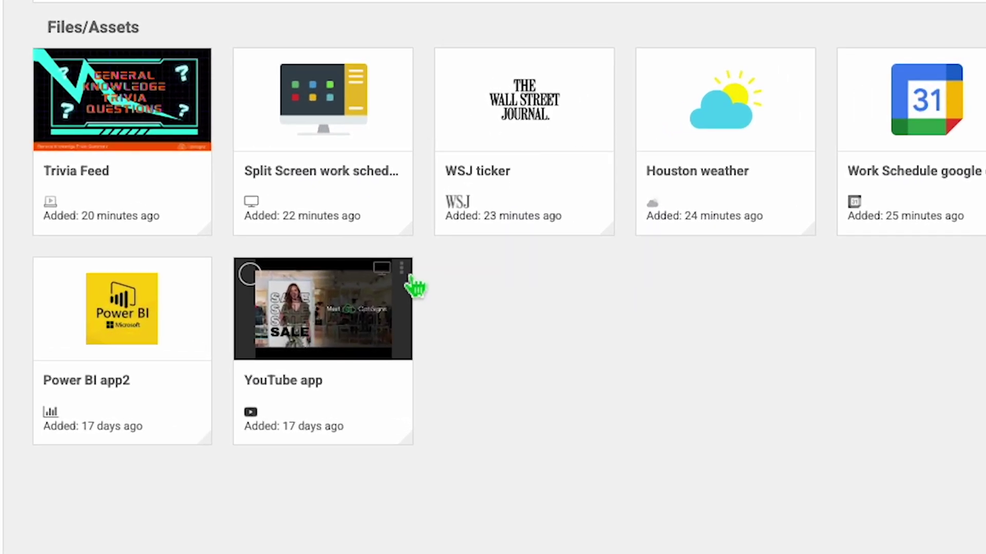
click(404, 272)
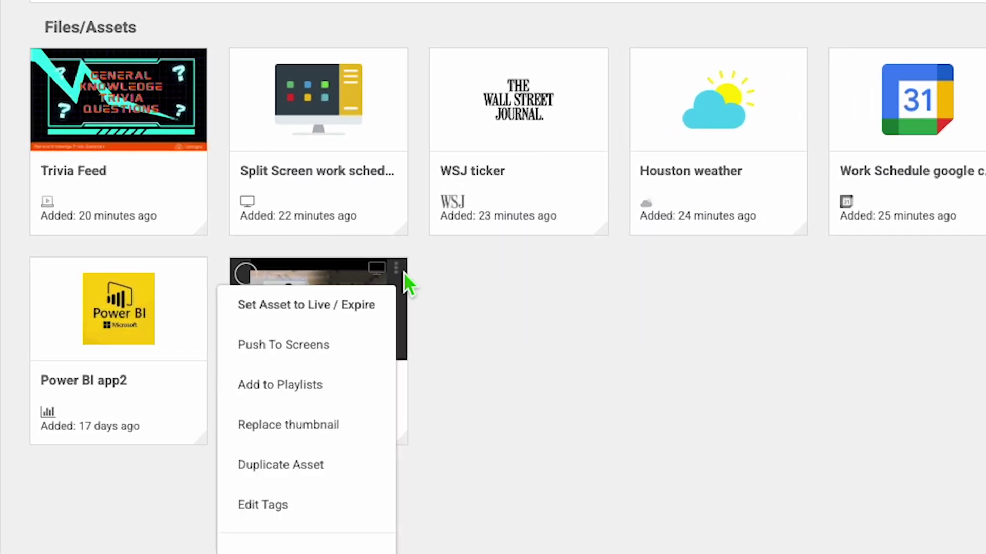
click(383, 307)
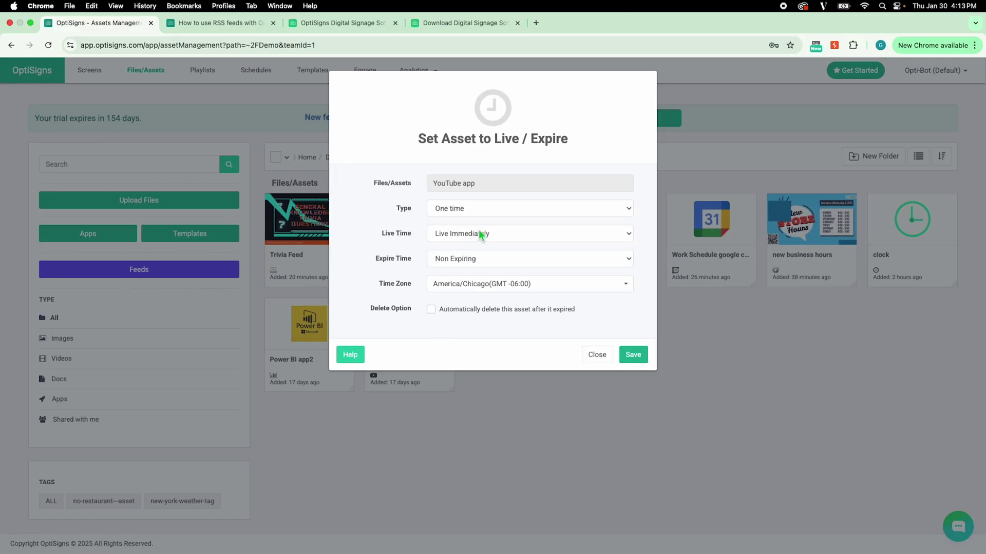
click(481, 235)
click(516, 244)
click(524, 235)
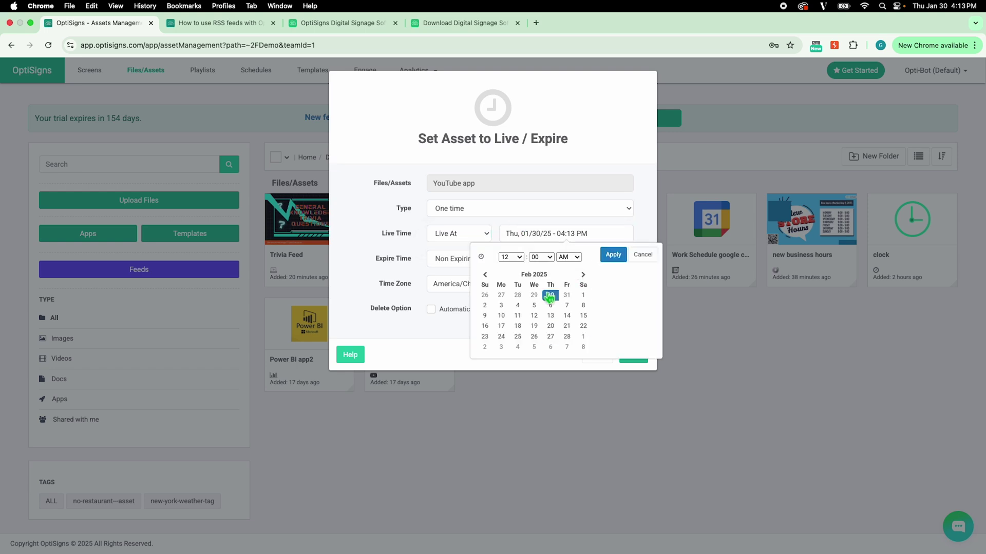
click(583, 295)
click(613, 255)
Give the YouTube app asset an expiry date of 02/28/25 and save.
click(458, 258)
click(523, 270)
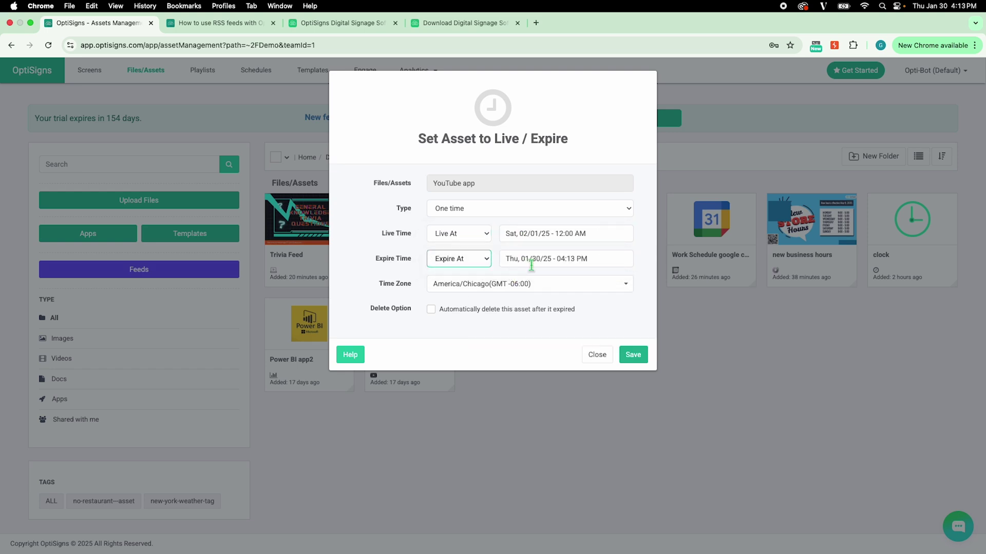
click(531, 264)
click(582, 300)
click(613, 281)
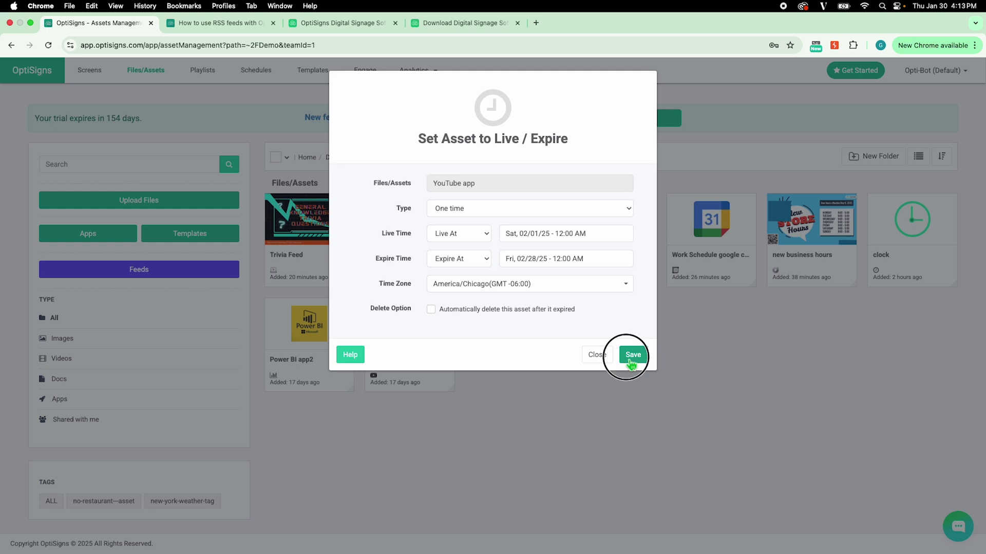
click(628, 354)
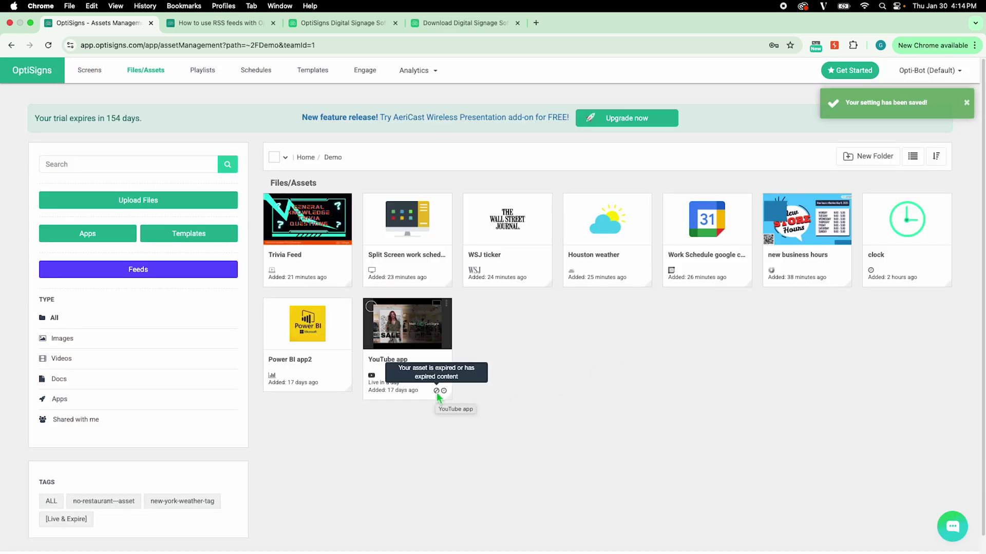
mouse_move(448, 395)
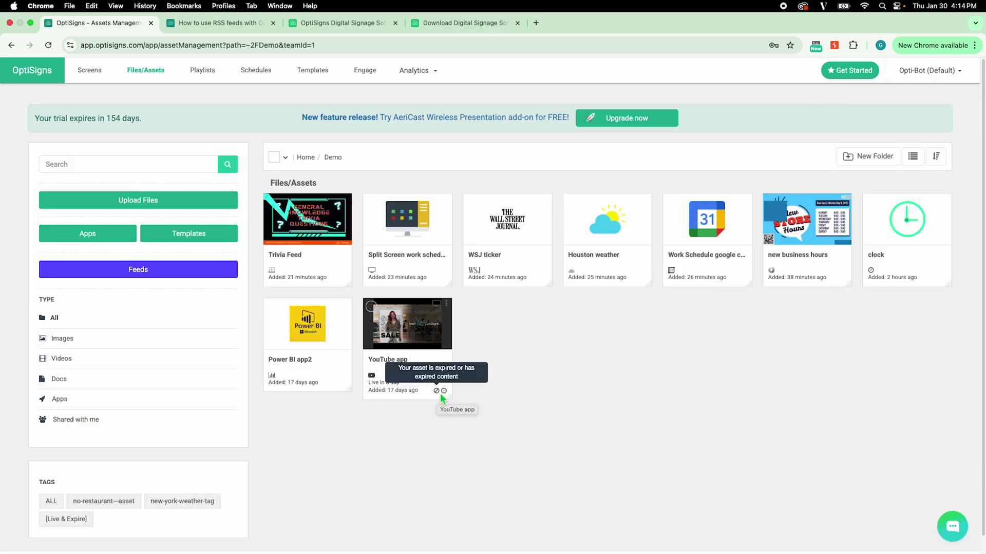
click(211, 85)
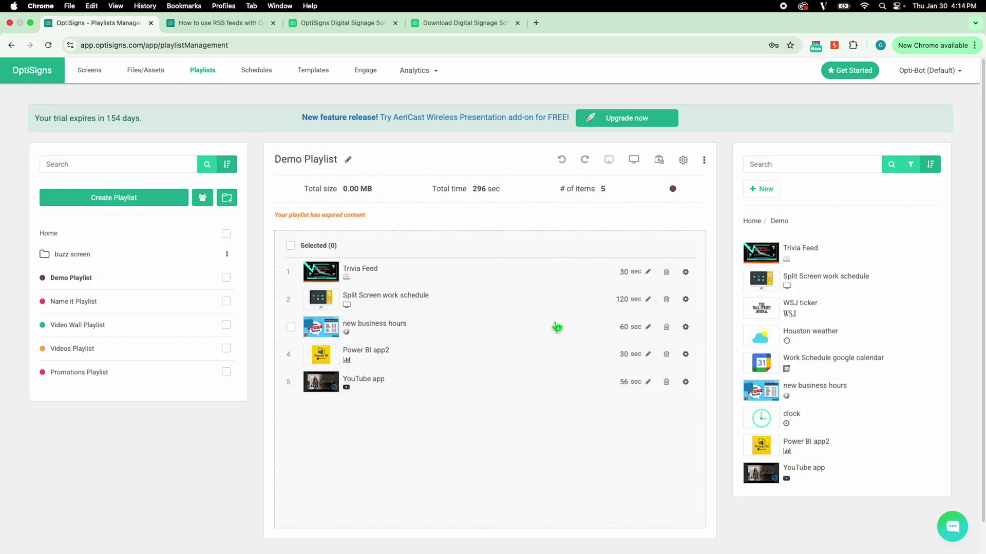
Add a daily 'mornings only' item schedule, 7:00–11:59 am, to the new business hours item.
click(685, 327)
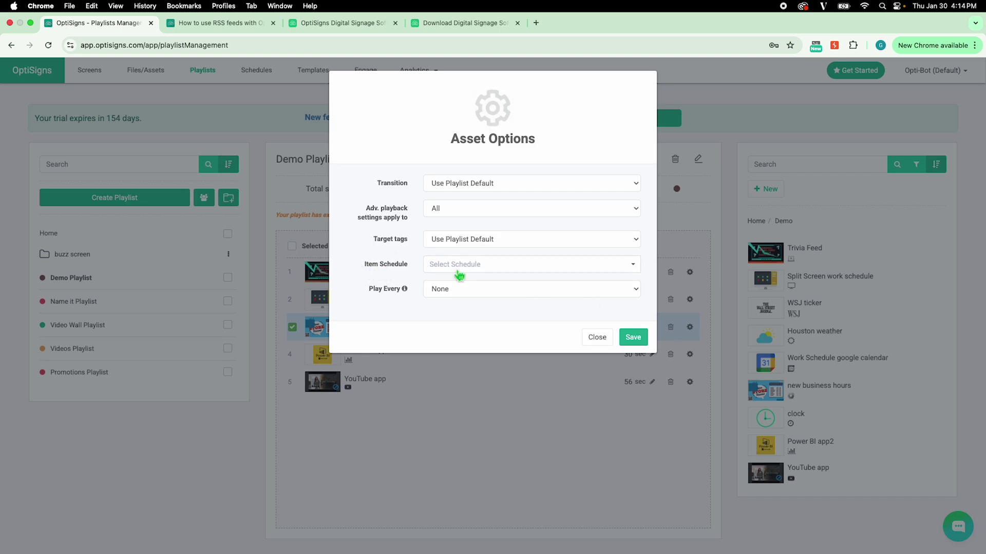
click(630, 273)
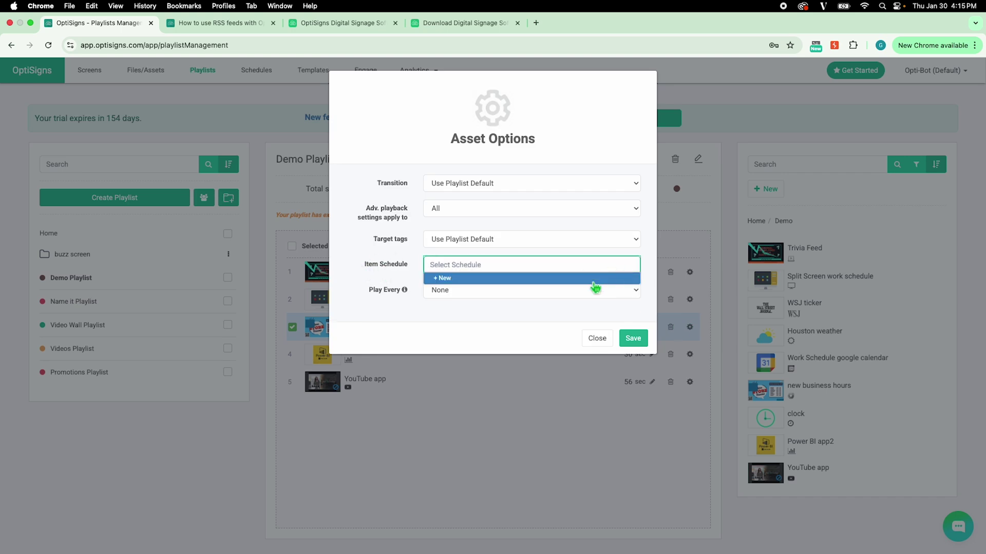
click(594, 280)
click(496, 191)
click(424, 229)
click(419, 267)
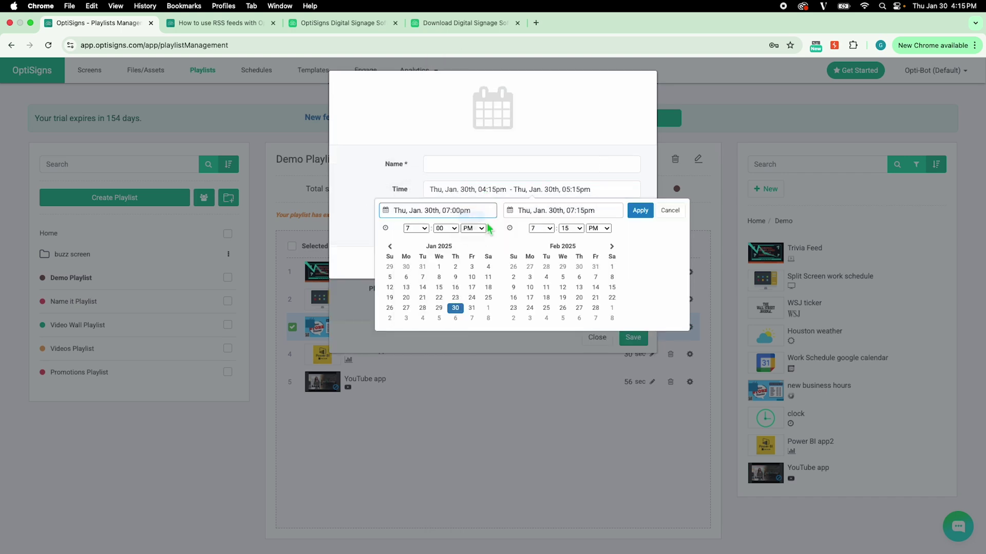
click(542, 228)
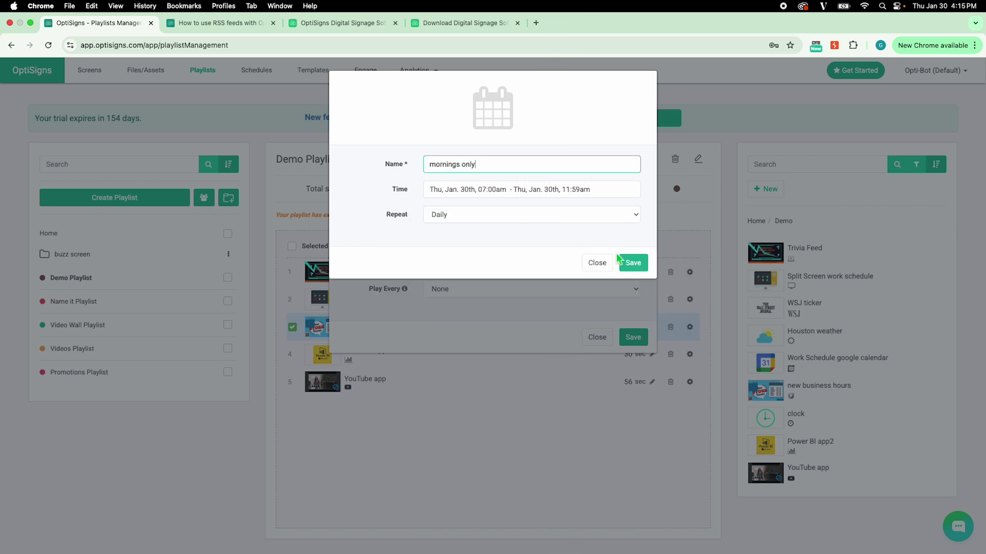
click(630, 264)
click(632, 337)
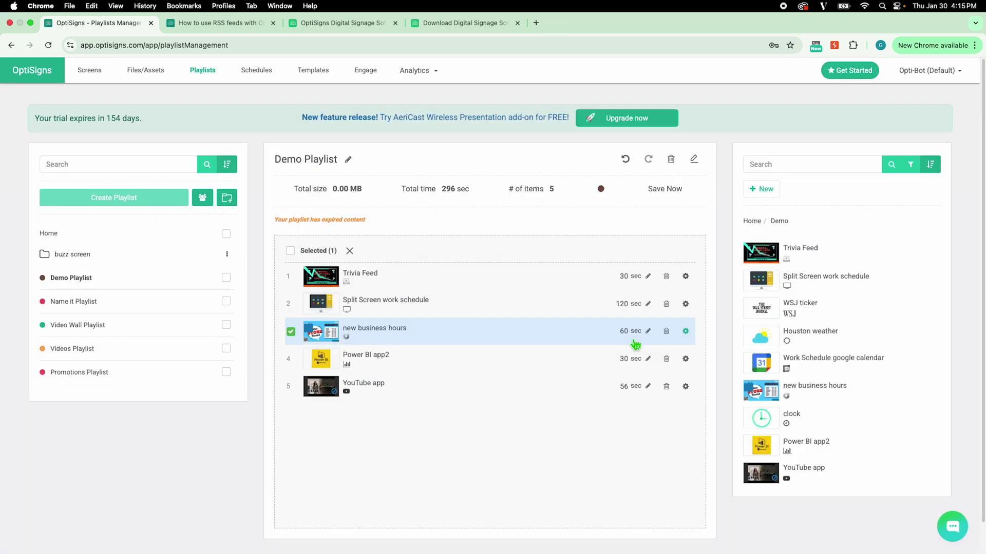
Assign Demo Schedule to the PRO PLAYER screen, accepting the expired content warning.
click(101, 73)
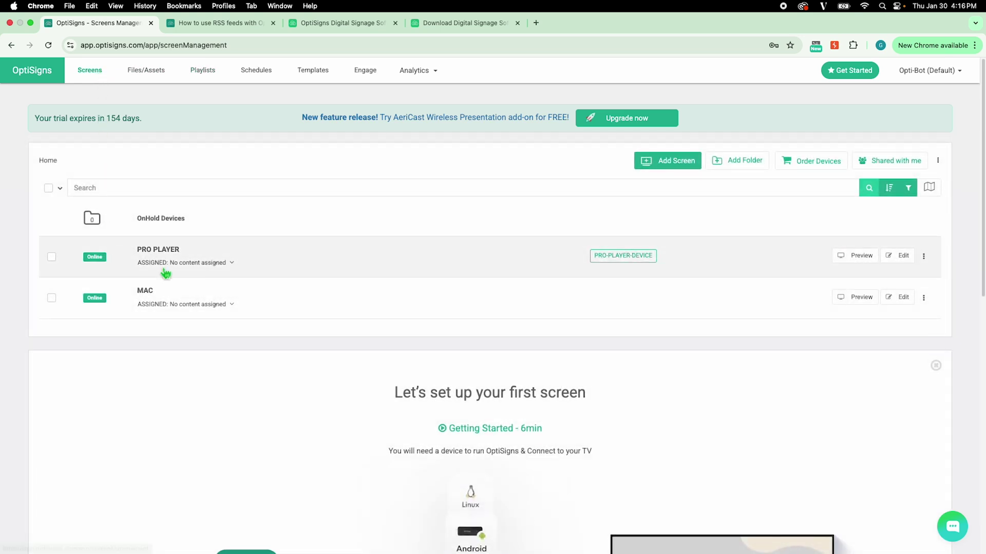
click(896, 259)
click(635, 263)
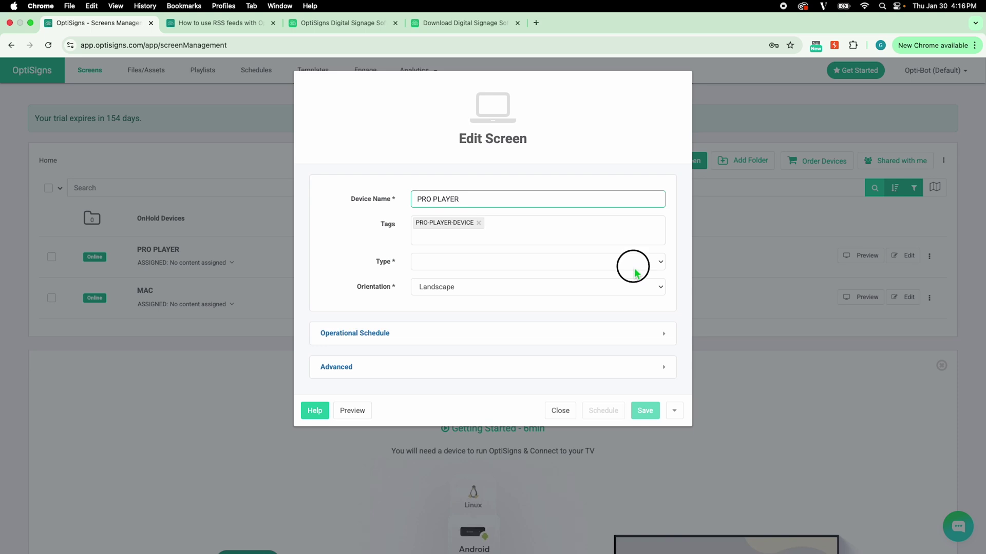
click(613, 303)
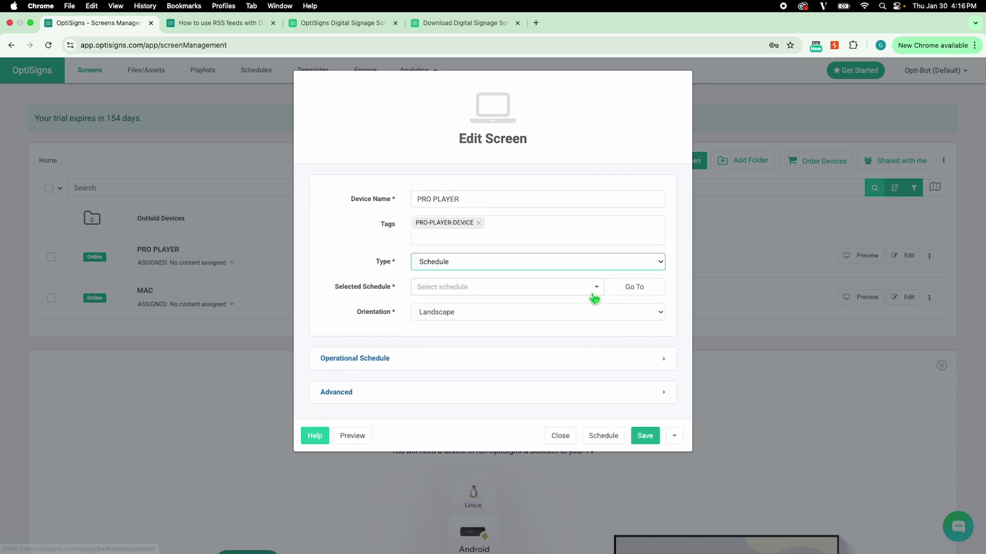
click(595, 289)
click(506, 330)
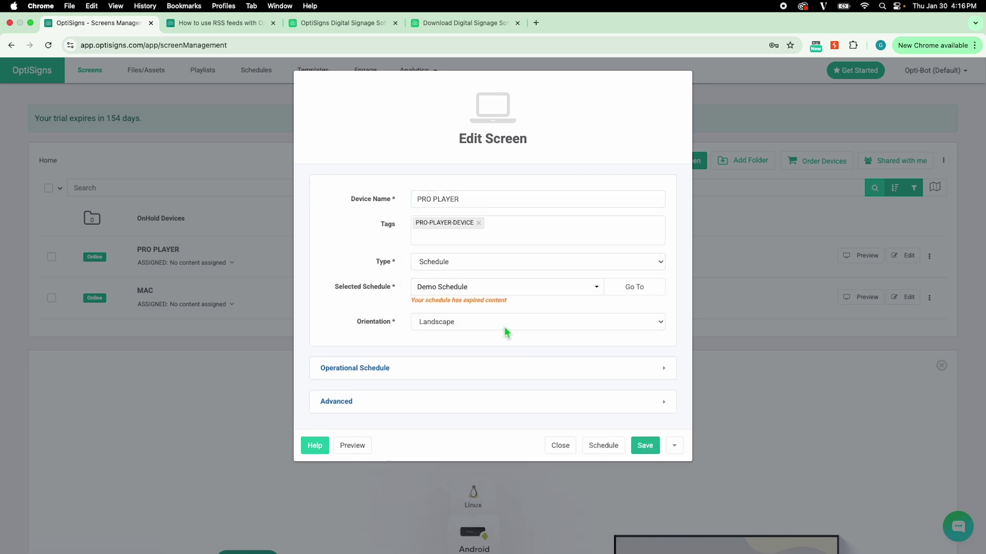
click(645, 446)
click(635, 206)
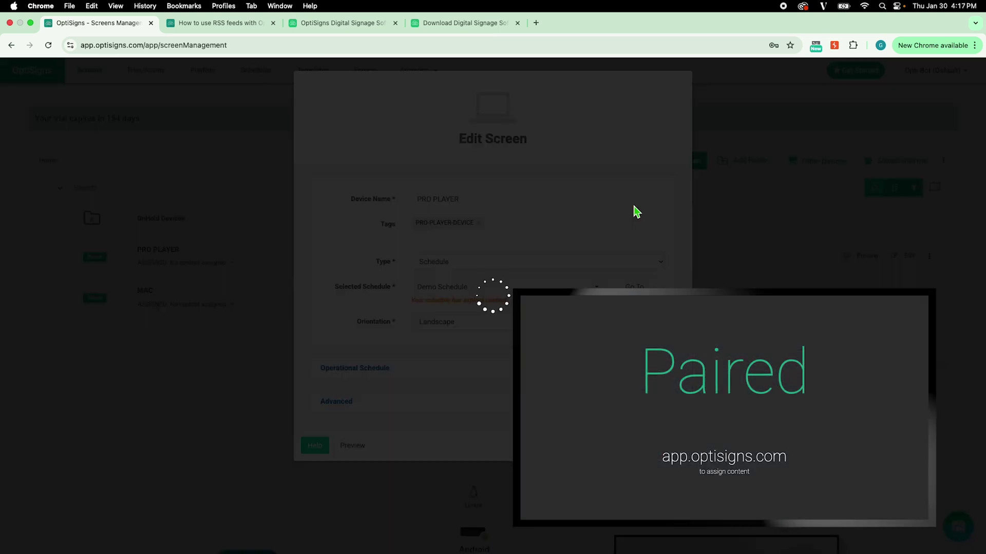
Group-edit PRO PLAYER and MAC so both screens play Demo Schedule.
click(52, 257)
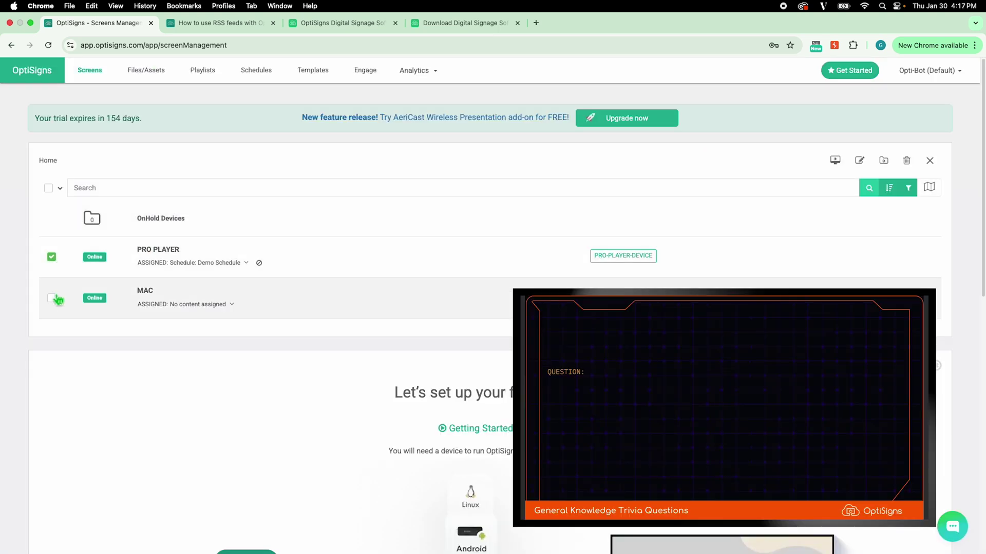
click(862, 165)
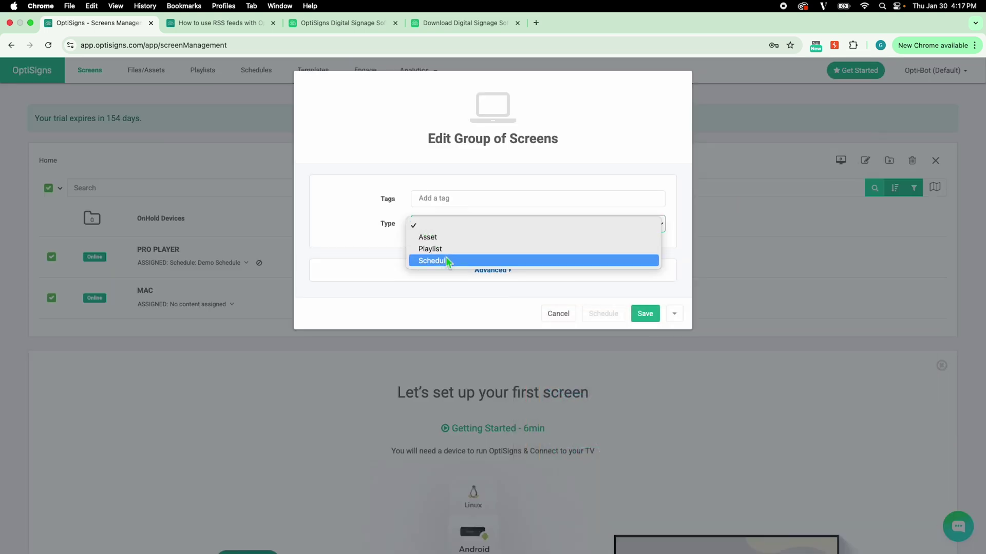
click(447, 261)
click(462, 275)
click(645, 346)
click(634, 205)
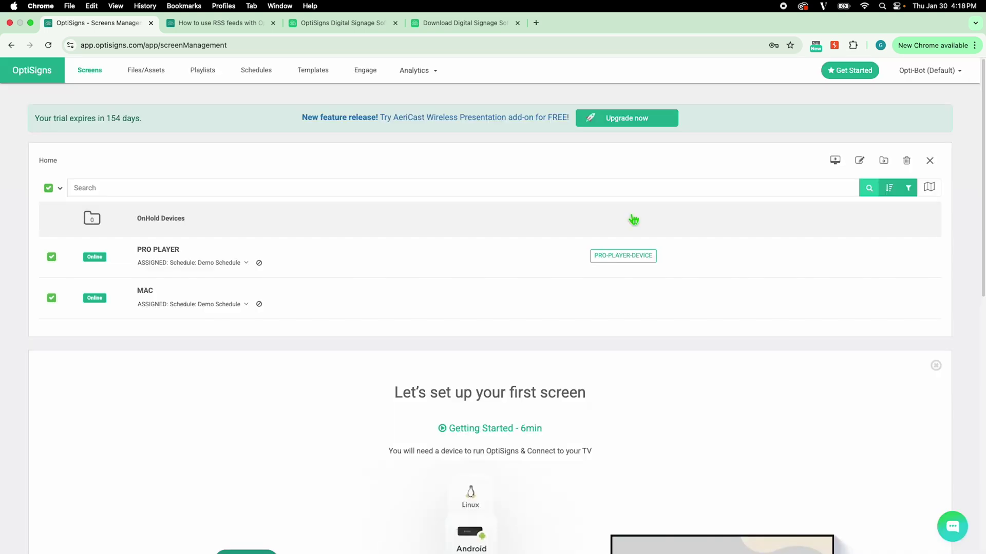
click(202, 79)
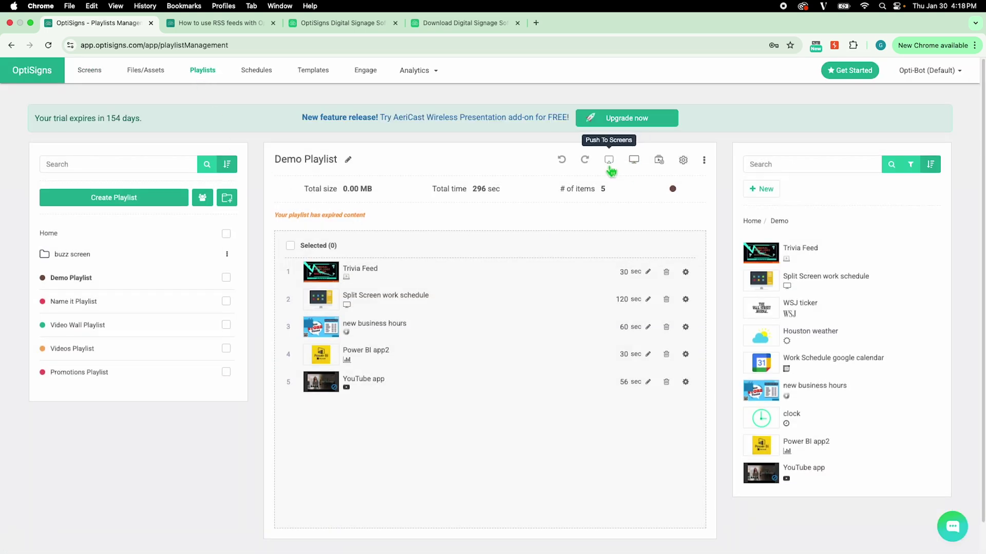
Push Demo Schedule to the PRO PLAYER and MAC screens.
click(259, 72)
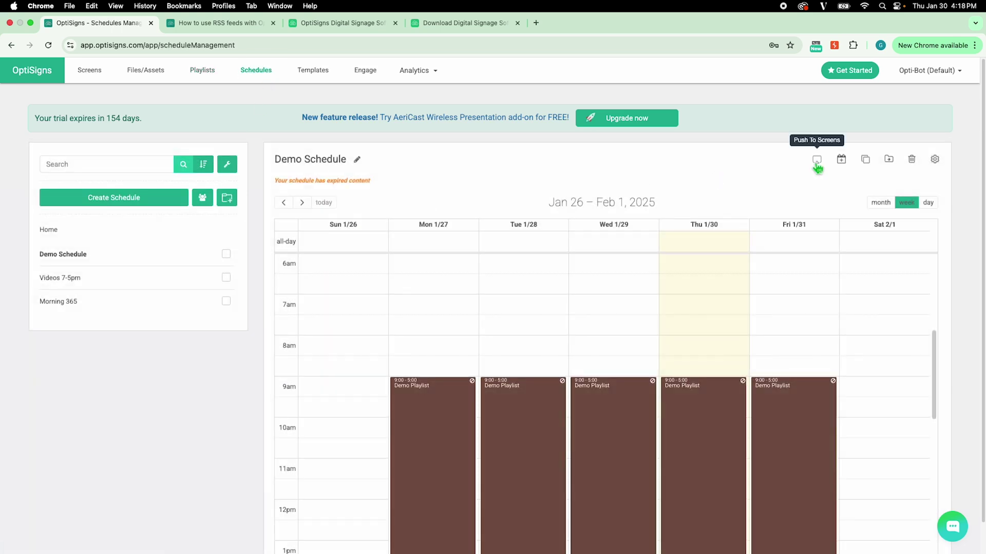
click(817, 160)
click(491, 231)
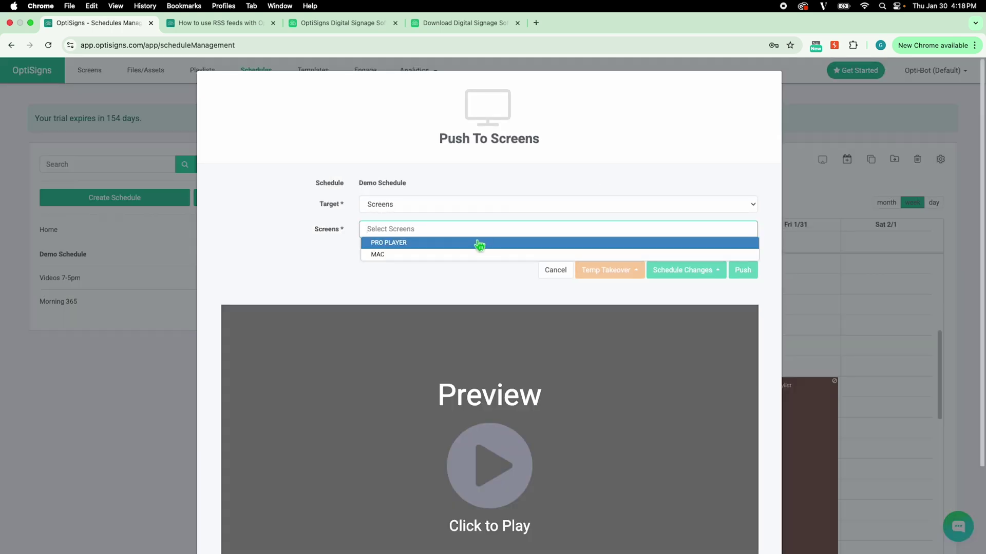
click(477, 243)
click(465, 253)
click(741, 283)
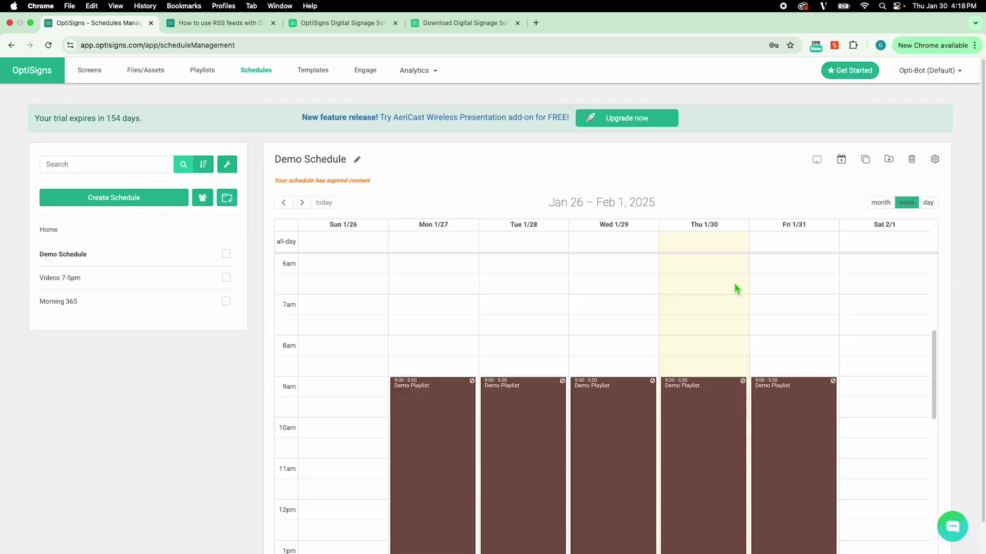
Push the Split Screen work schedule asset to PRO PLAYER.
click(155, 79)
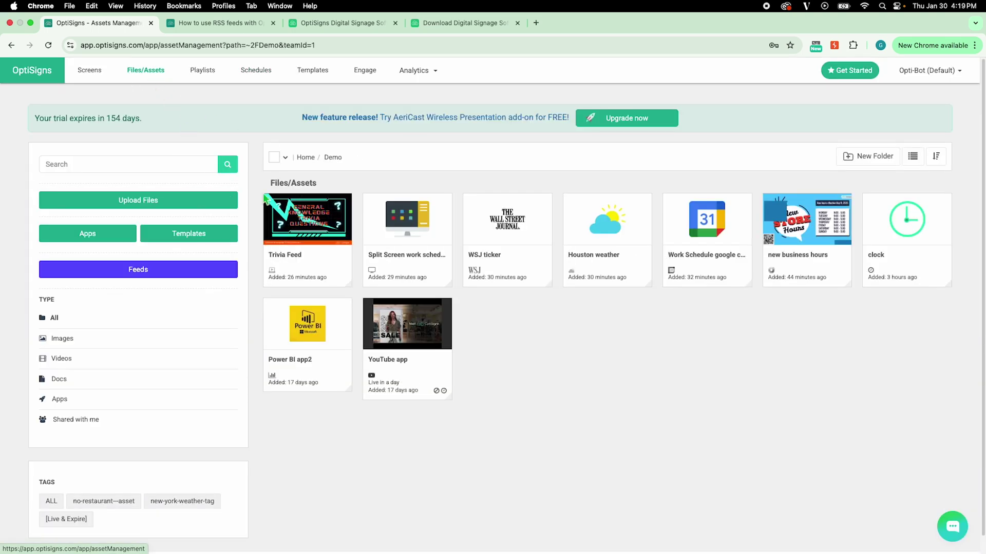
click(448, 201)
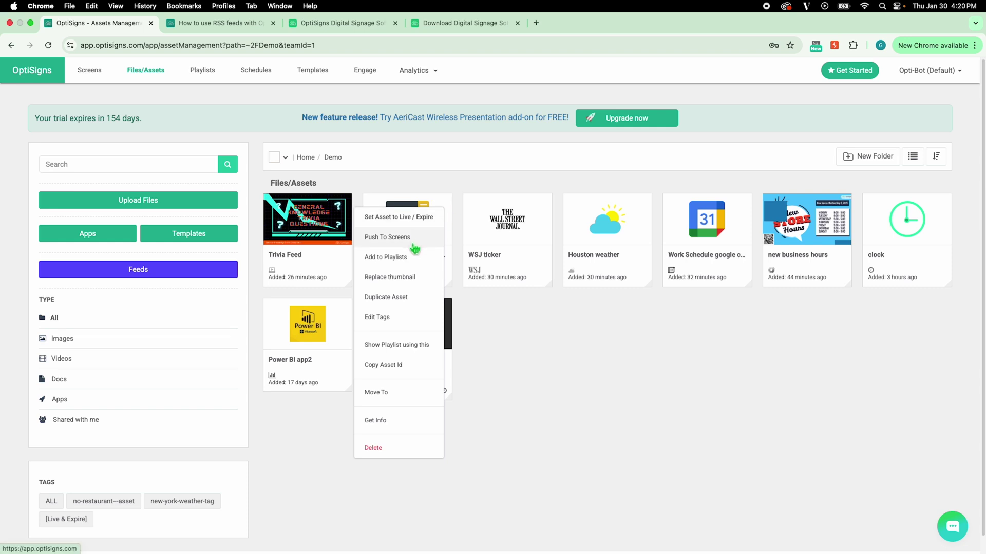
click(412, 246)
click(410, 237)
click(410, 242)
click(496, 265)
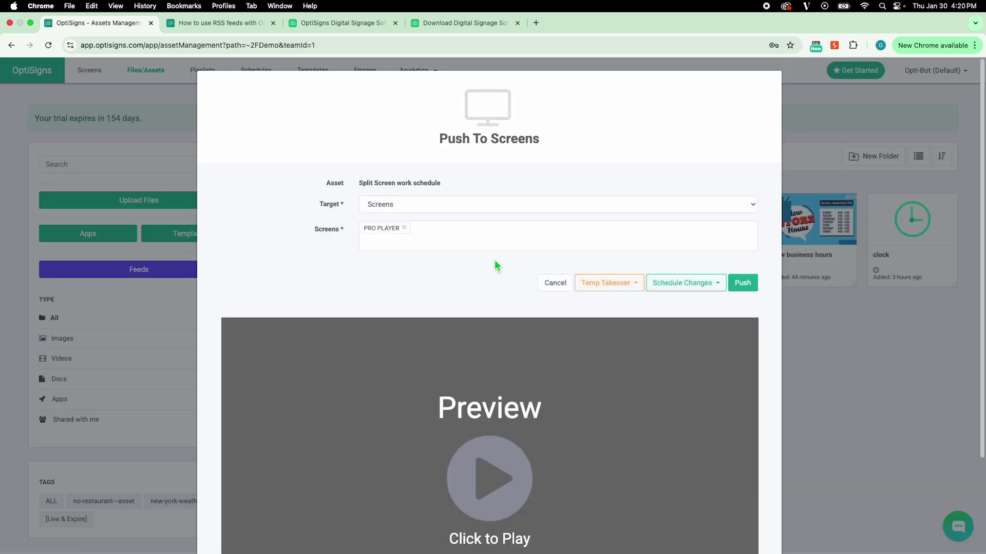
click(741, 284)
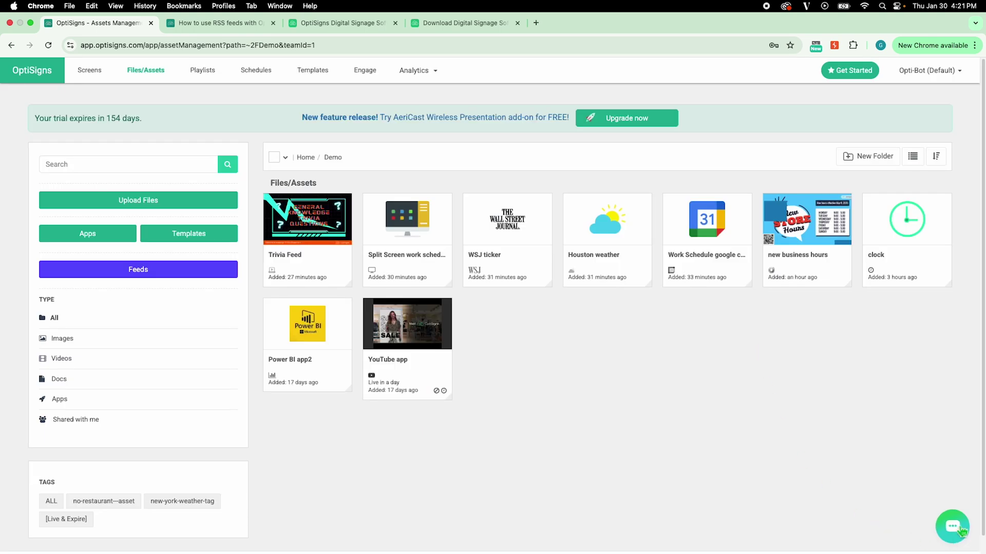
Open the Contact Support Team chat window from the lower-right chat bubble.
click(954, 529)
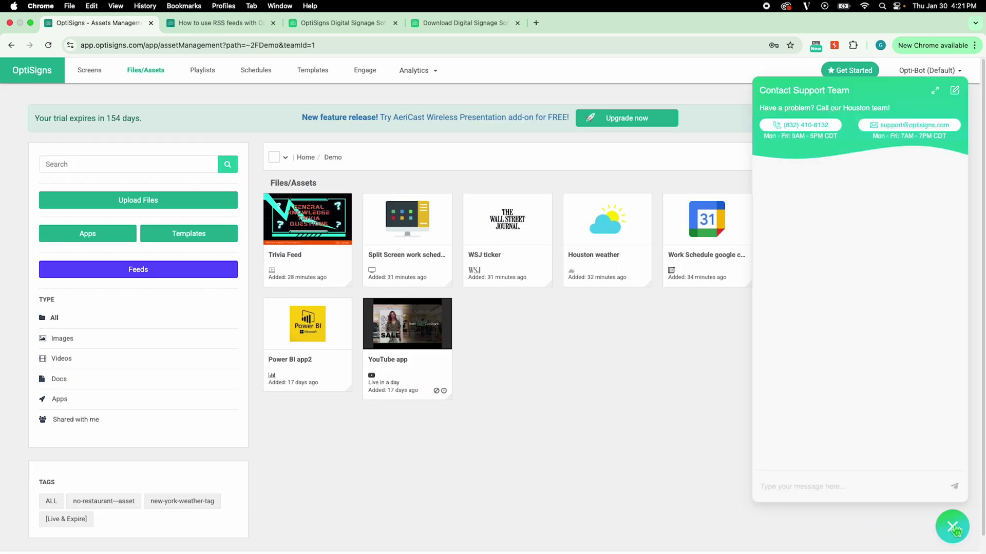